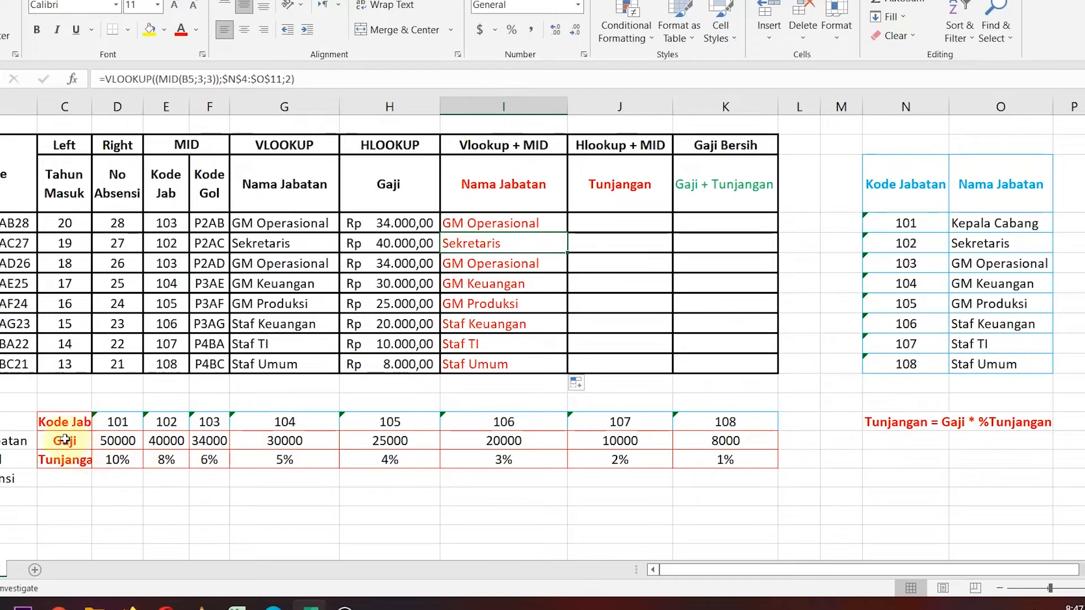
Examine the Gaji and Tunjangan rows of the horizontal Kode Jab table and the empty cells of the Tunjangan column
{"action": "left_click_drag", "start_coordinate": [105, 441], "coordinate": [771, 441]}
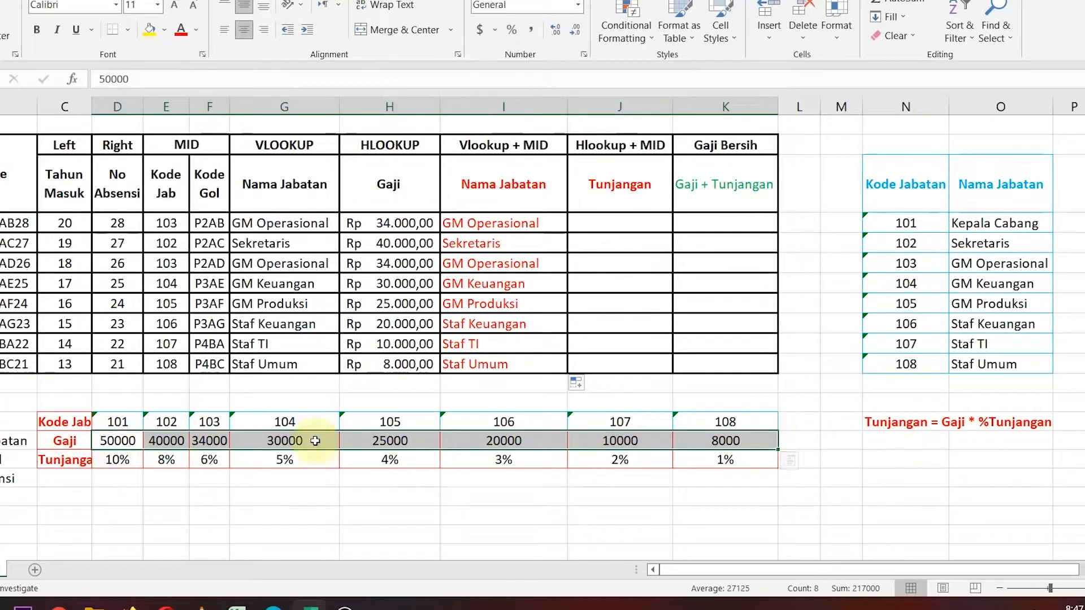
{"action": "left_click_drag", "start_coordinate": [113, 460], "coordinate": [690, 460]}
{"action": "left_click", "coordinate": [645, 460]}
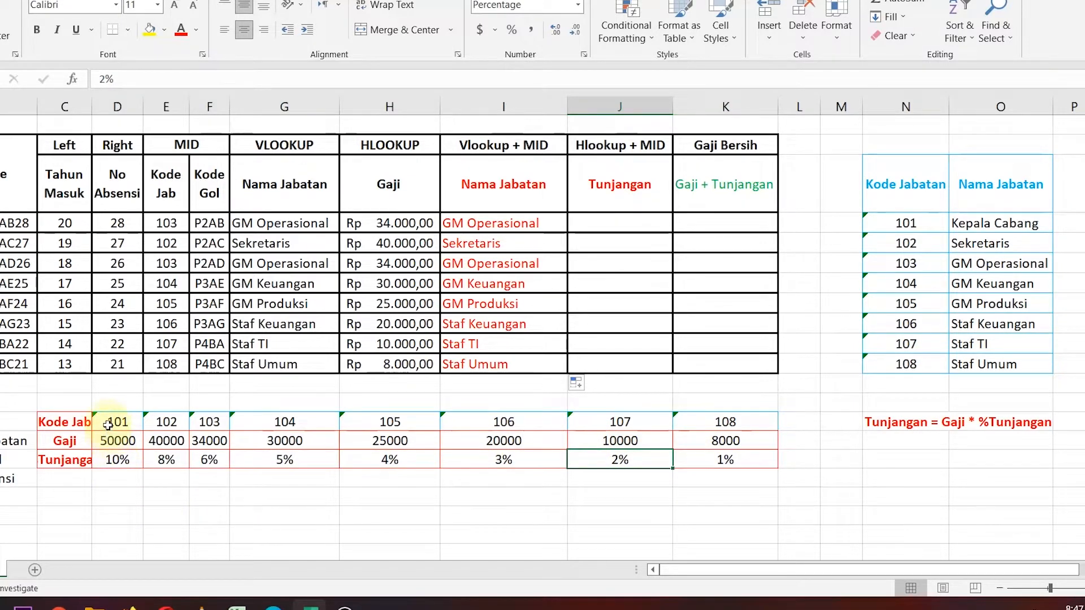
{"action": "left_click_drag", "start_coordinate": [108, 422], "coordinate": [711, 460]}
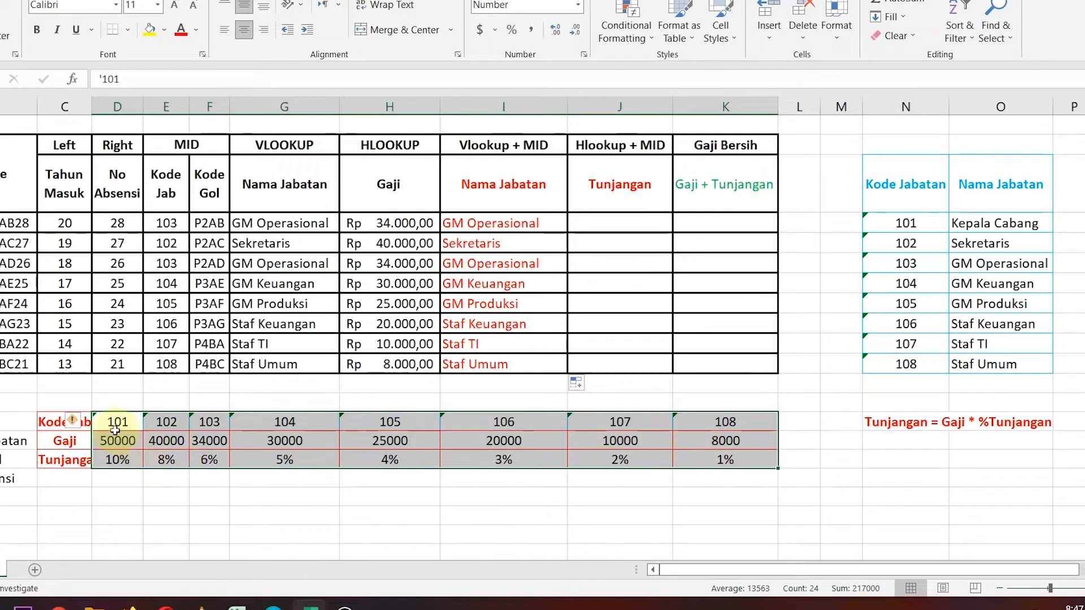
{"action": "left_click", "coordinate": [48, 421]}
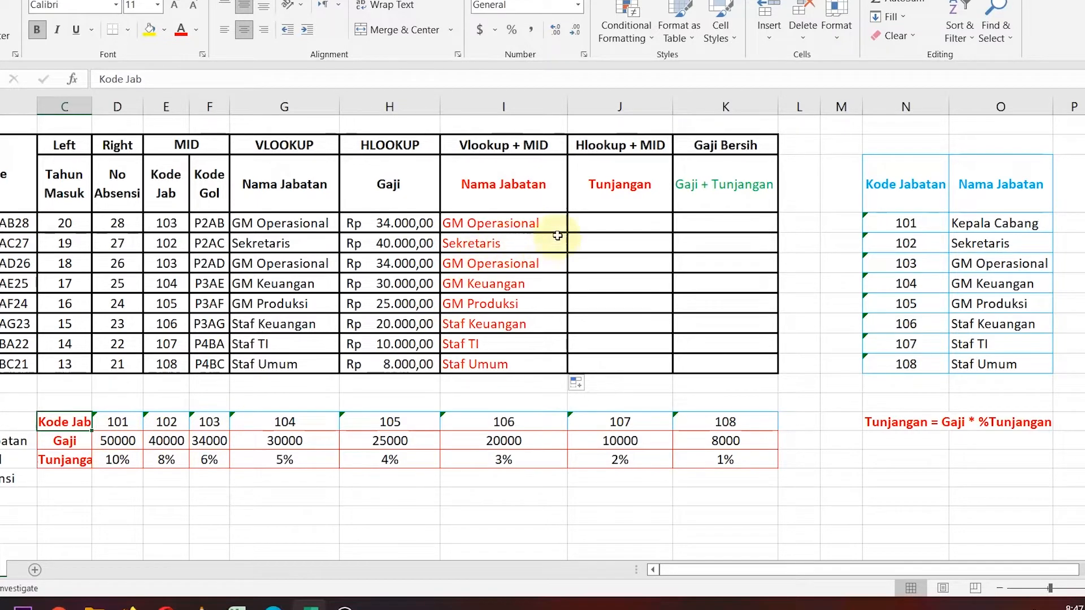
{"action": "left_click", "coordinate": [582, 222]}
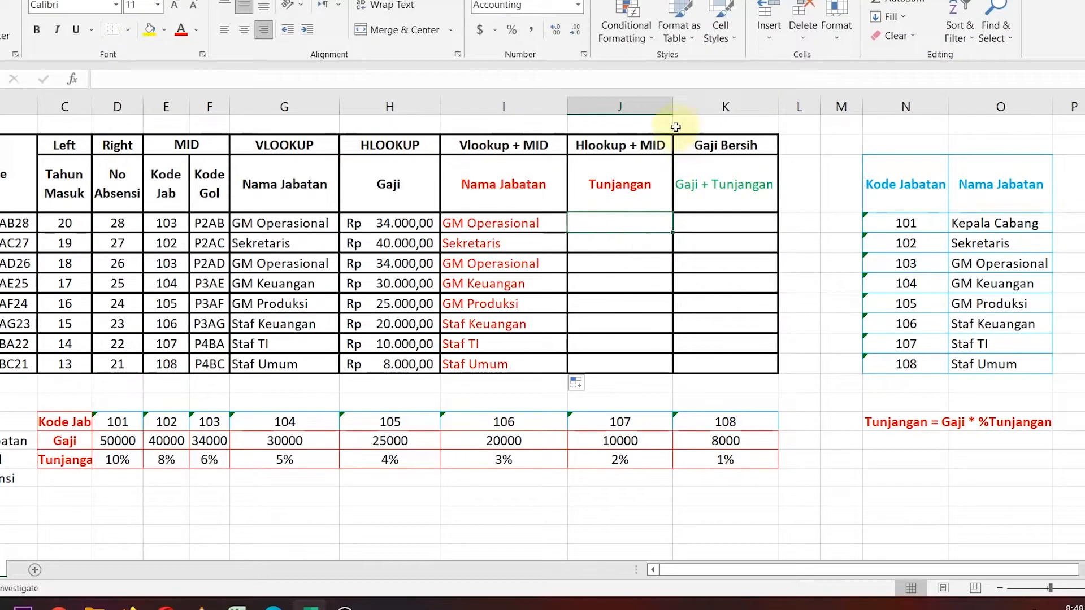
{"action": "left_click", "coordinate": [620, 244]}
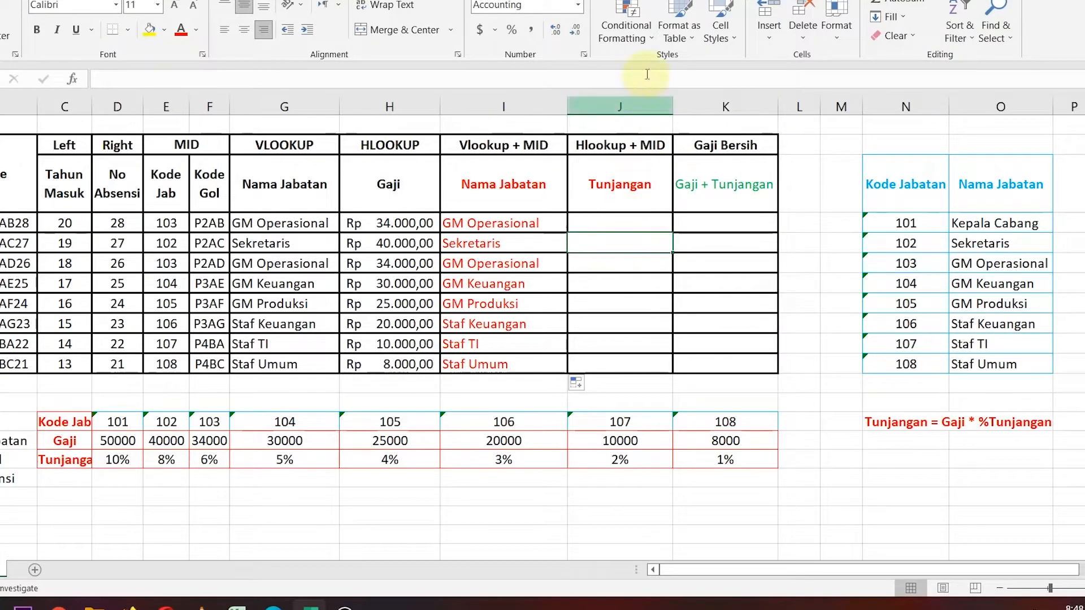
Begin an HLOOKUP formula in cell J4, the first Tunjangan cell
{"action": "left_click", "coordinate": [625, 224]}
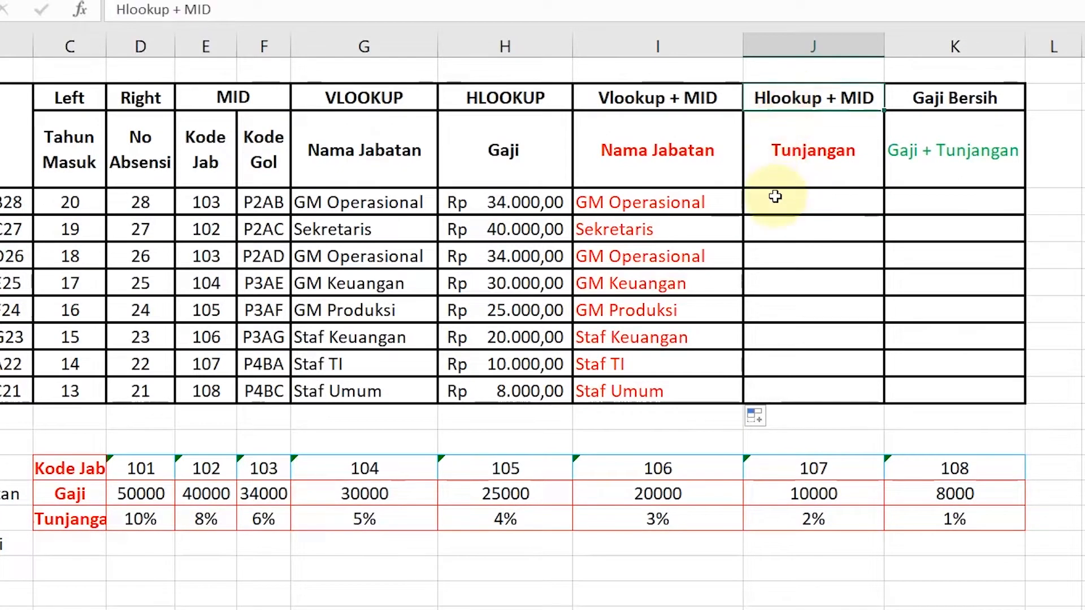
{"action": "type", "text": "="}
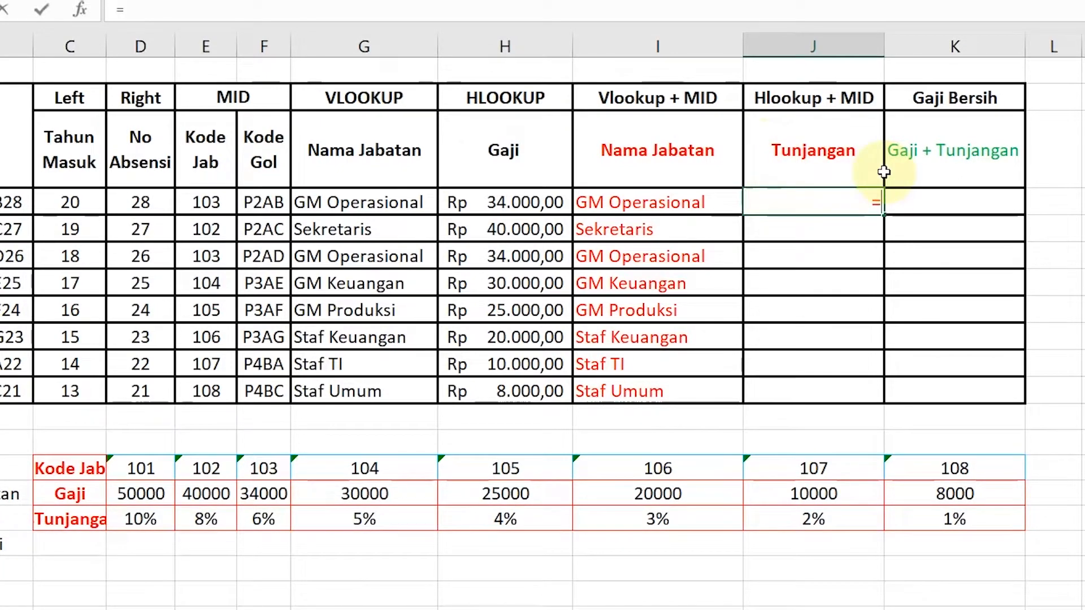
{"action": "type", "text": "hlooku"}
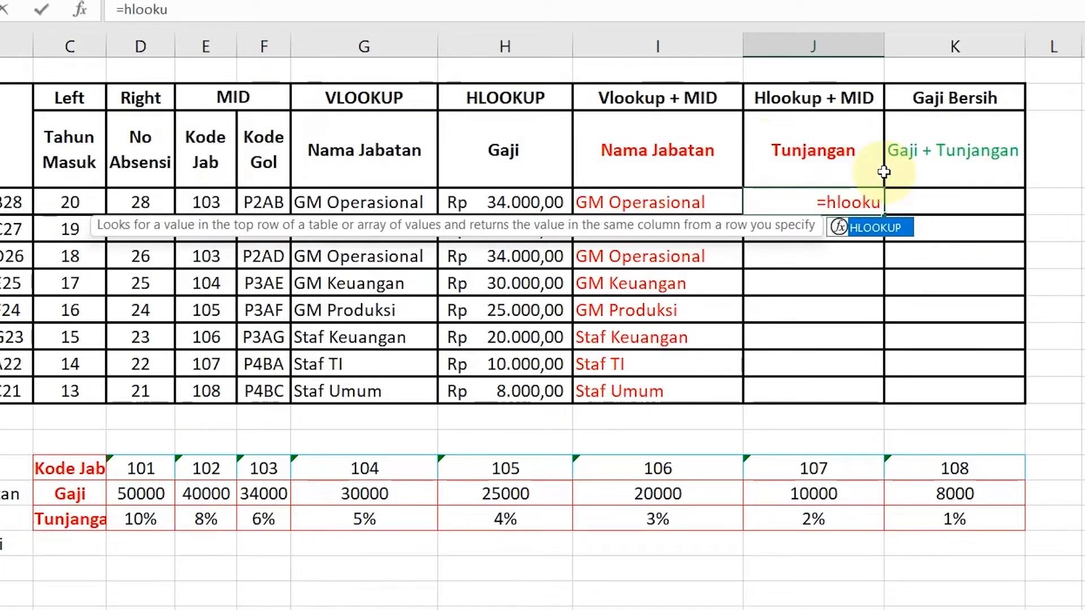
{"action": "type", "text": "p("}
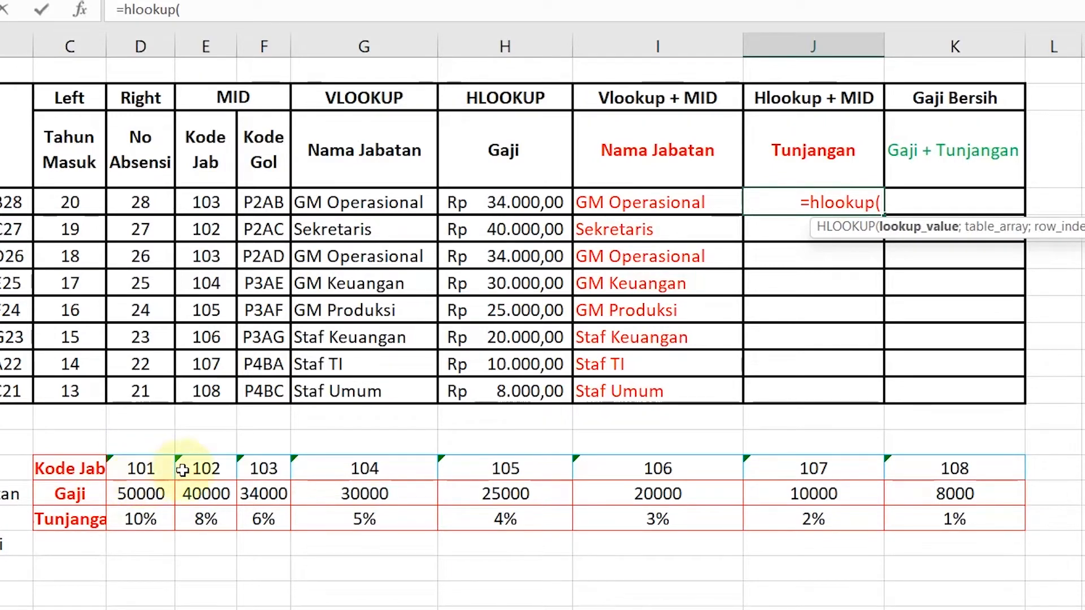
{"action": "left_click_drag", "start_coordinate": [161, 462], "coordinate": [941, 507]}
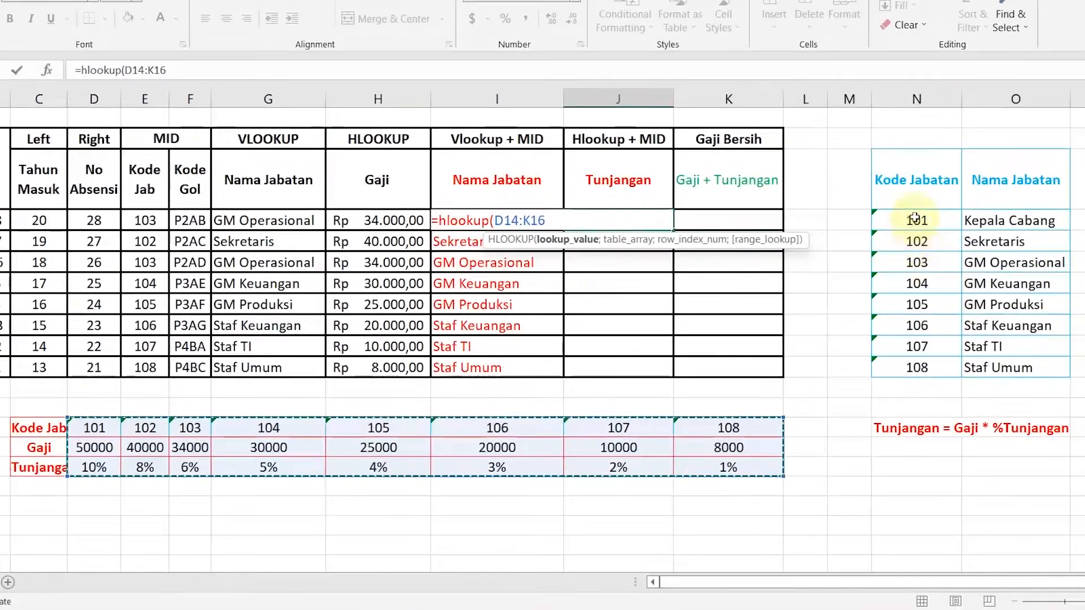
{"action": "left_click_drag", "start_coordinate": [917, 220], "coordinate": [1002, 367]}
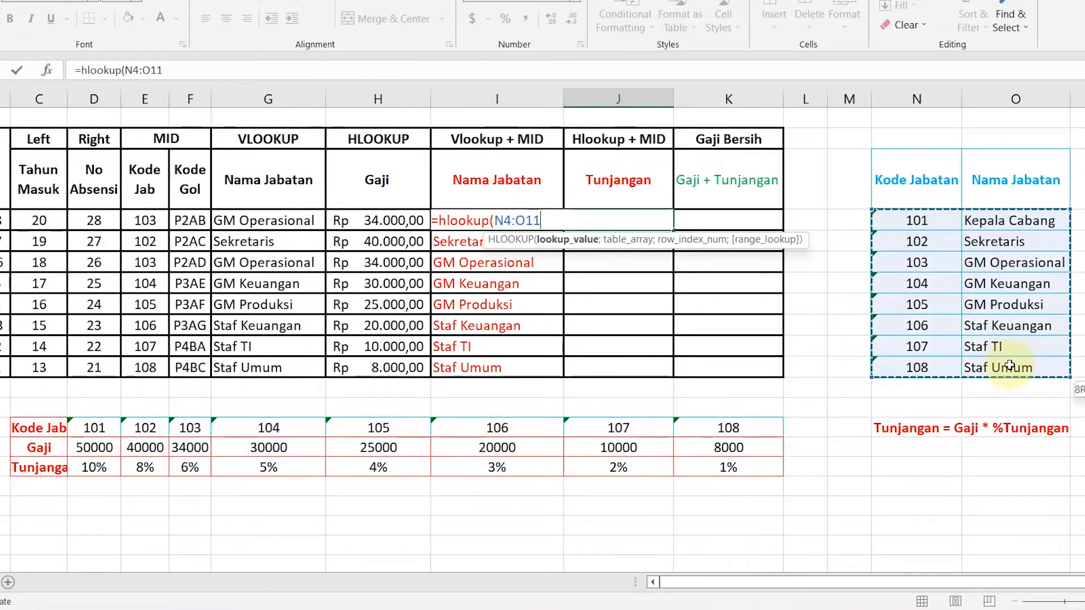
{"action": "left_click_drag", "start_coordinate": [110, 431], "coordinate": [681, 449]}
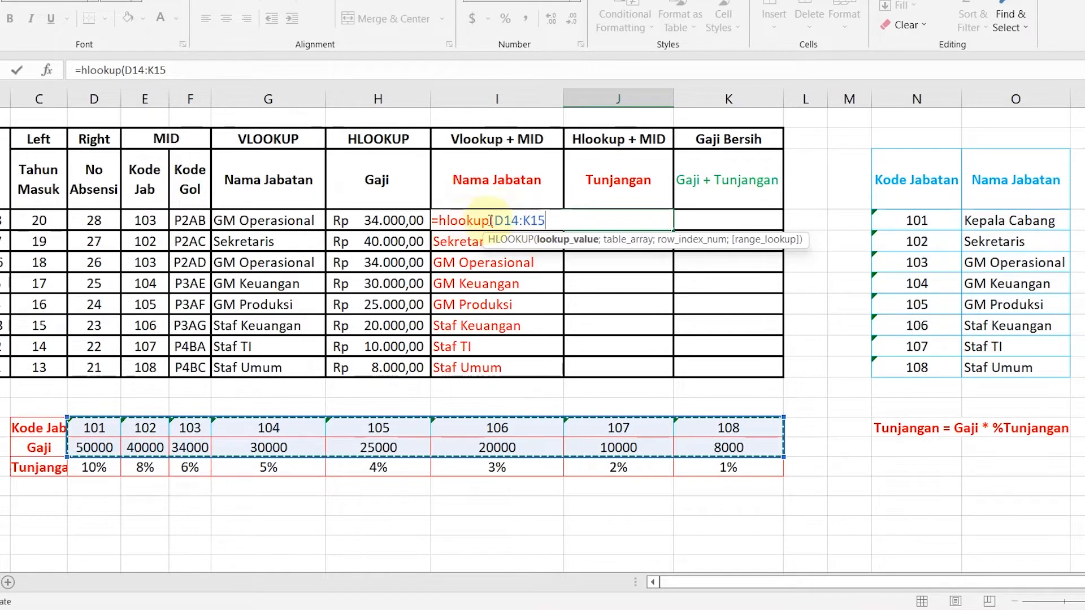
{"action": "key", "text": "BackSpace"}
{"action": "key", "text": "BackSpace"}
{"action": "key", "text": "BackSpace"}
{"action": "key", "text": "BackSpace"}
{"action": "key", "text": "BackSpace"}
{"action": "key", "text": "BackSpace"}
{"action": "key", "text": "BackSpace"}
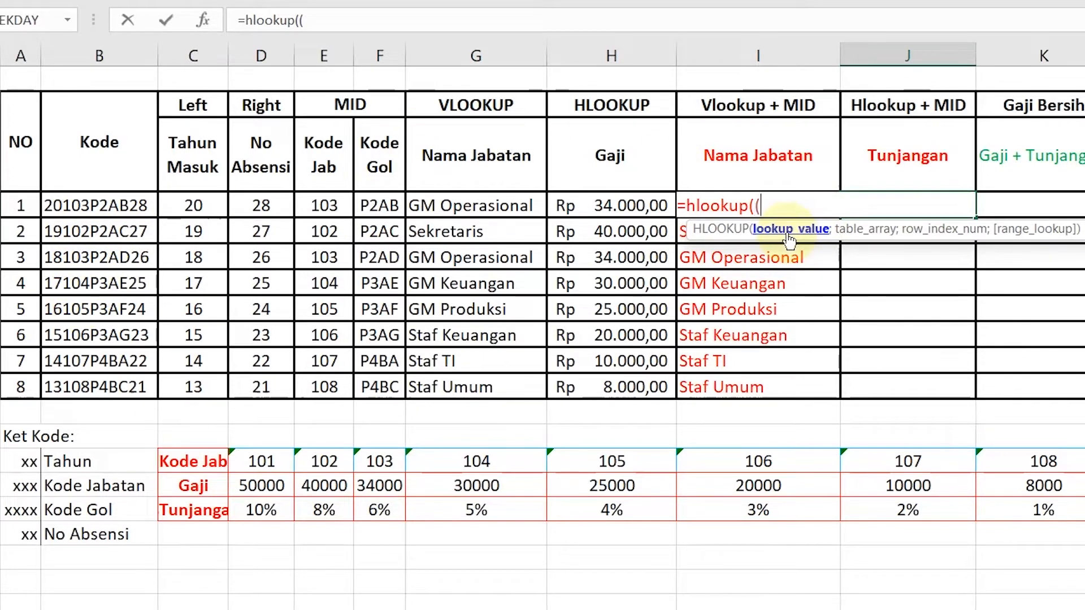
Enter (MID(B4;3;3)) as the HLOOKUP lookup value, taking three characters of the first Kode from the third character
{"action": "type", "text": "mid("}
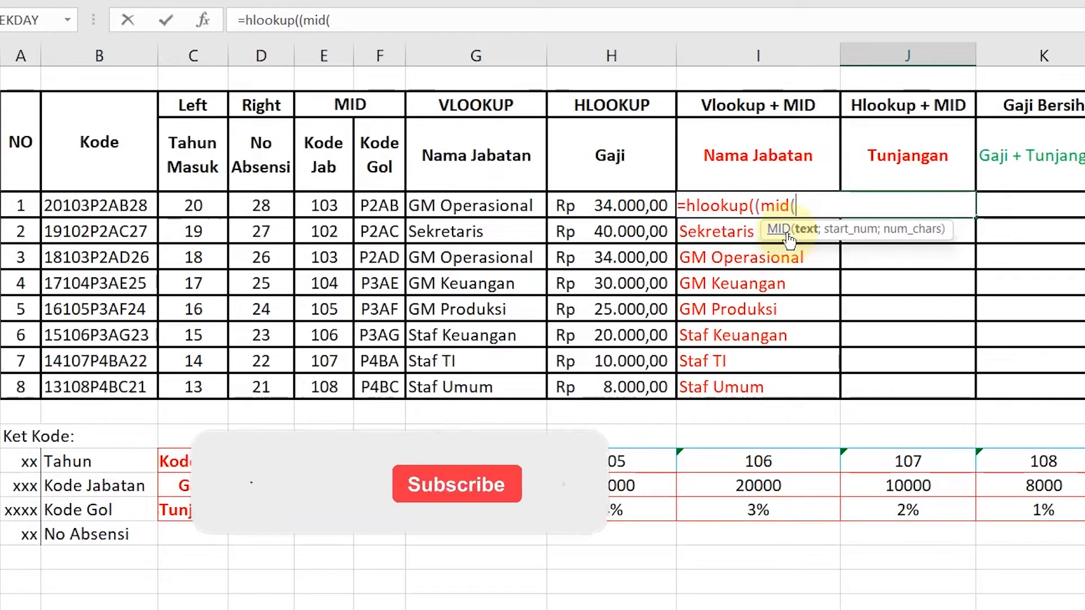
{"action": "left_click", "coordinate": [111, 201]}
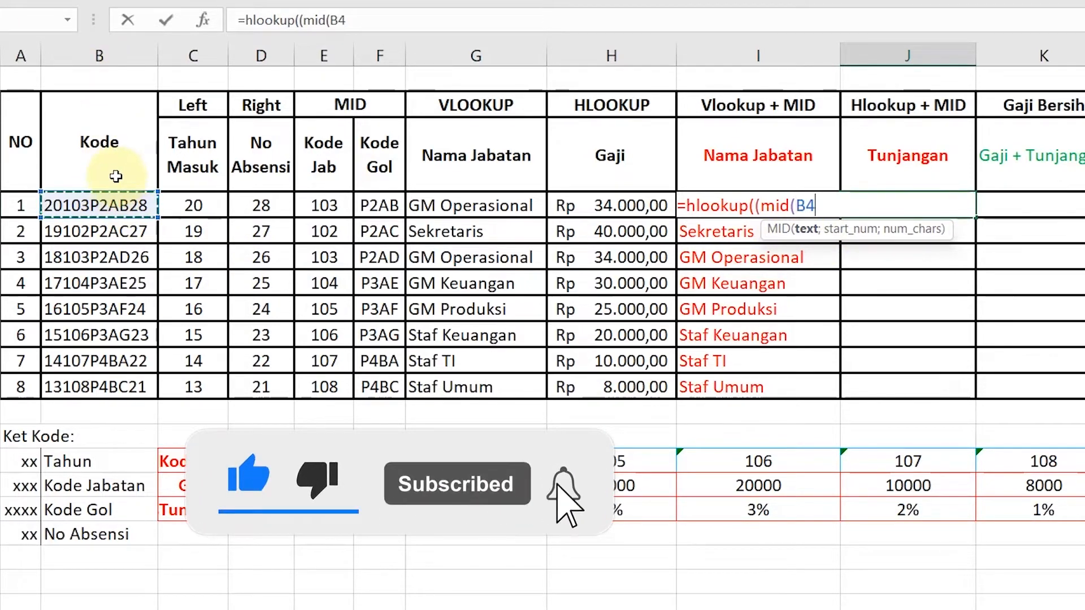
{"action": "type", "text": ";3;3"}
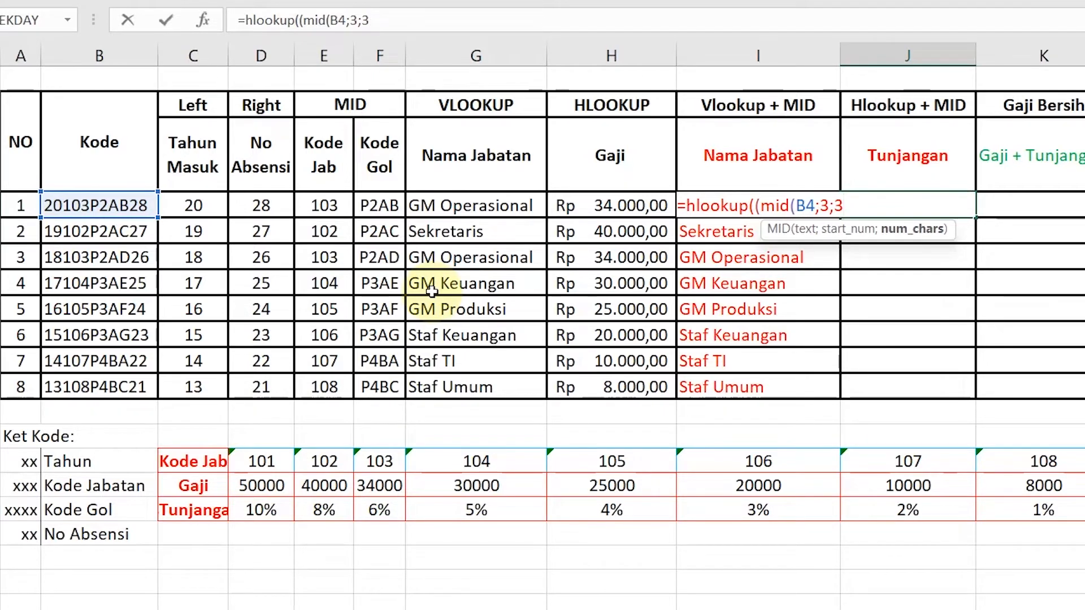
{"action": "type", "text": ")"}
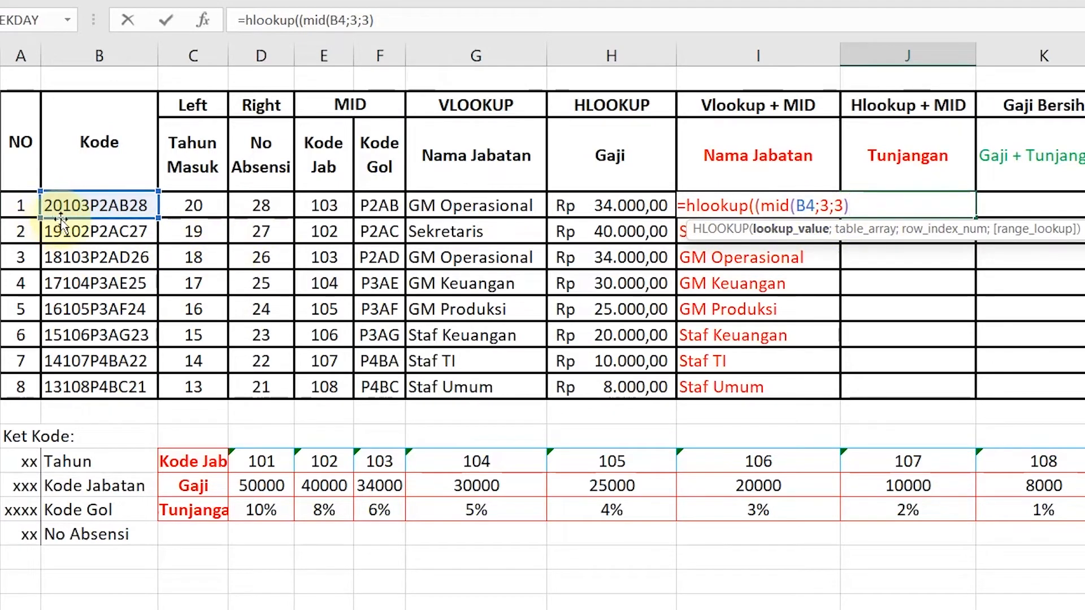
{"action": "type", "text": ";"}
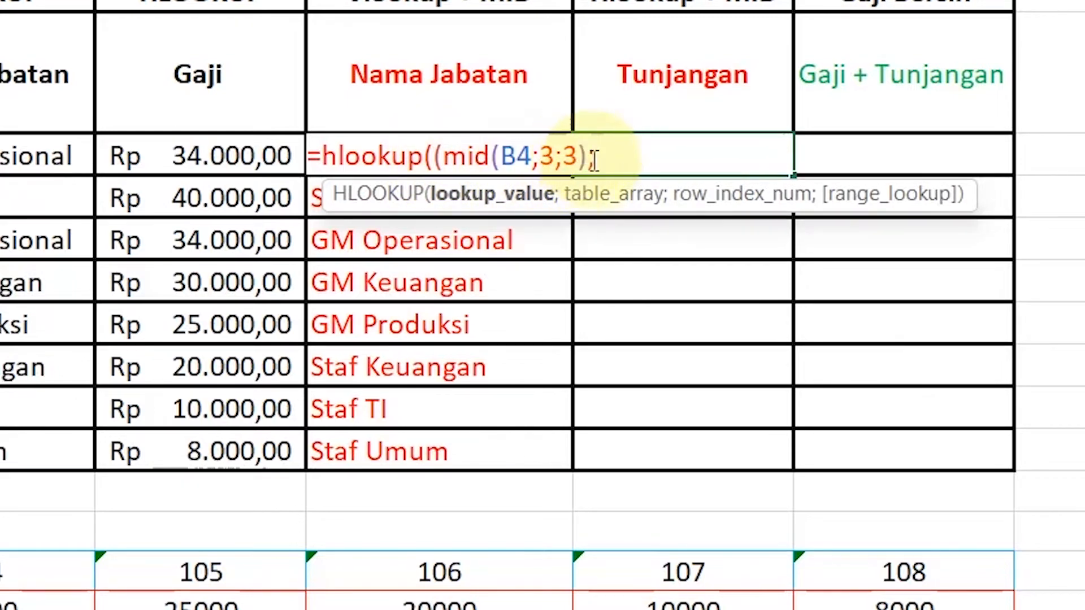
{"action": "type", "text": ";"}
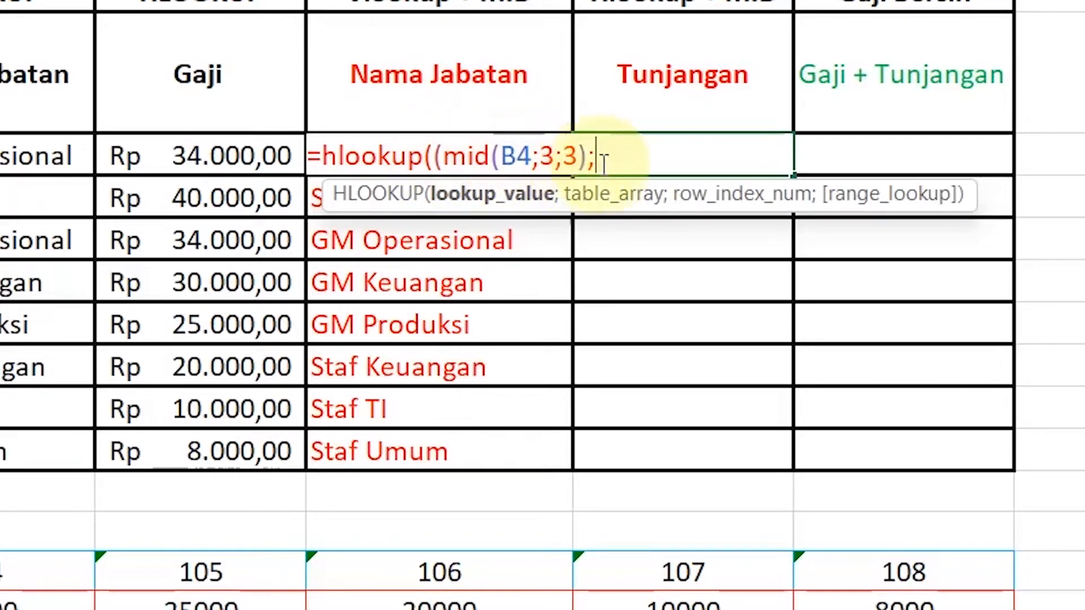
{"action": "key", "text": "BackSpace"}
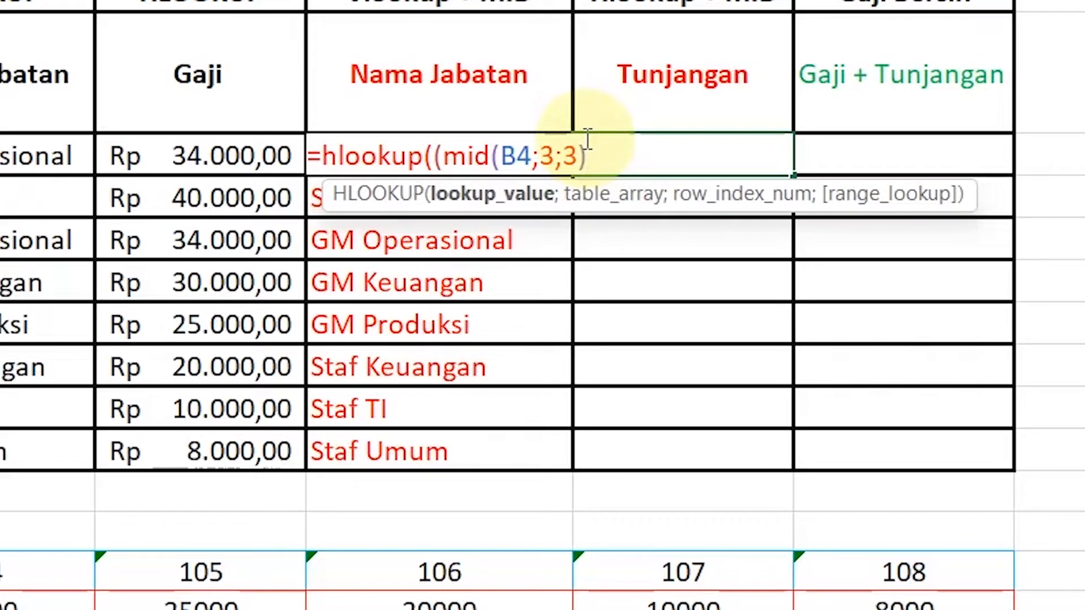
{"action": "type", "text": ")"}
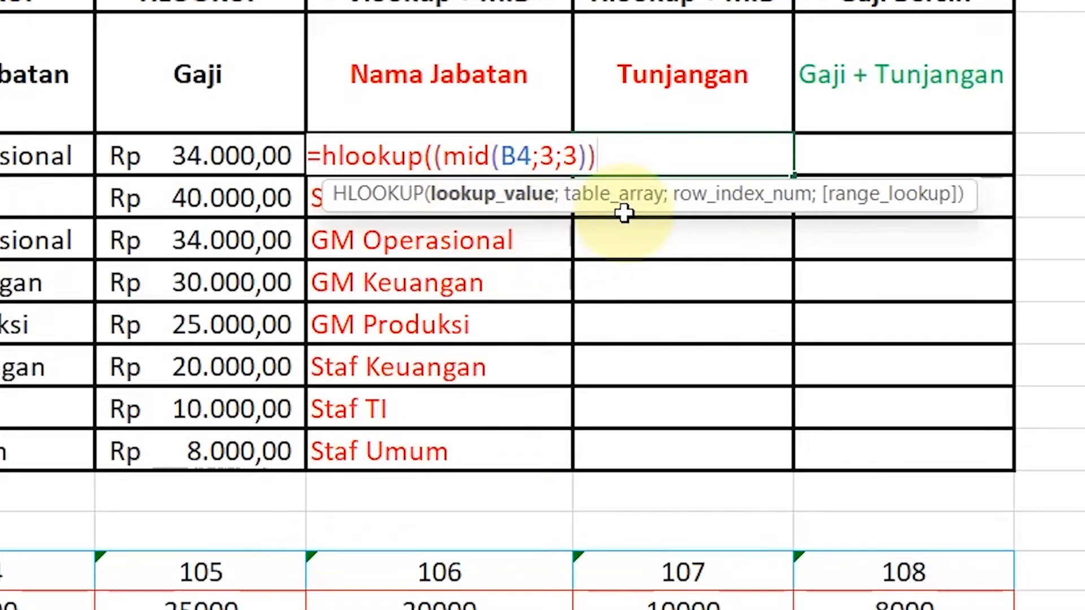
Complete the J4 HLOOKUP with the absolute table range $D$14:$K$16 and row index 2
{"action": "type", "text": ";"}
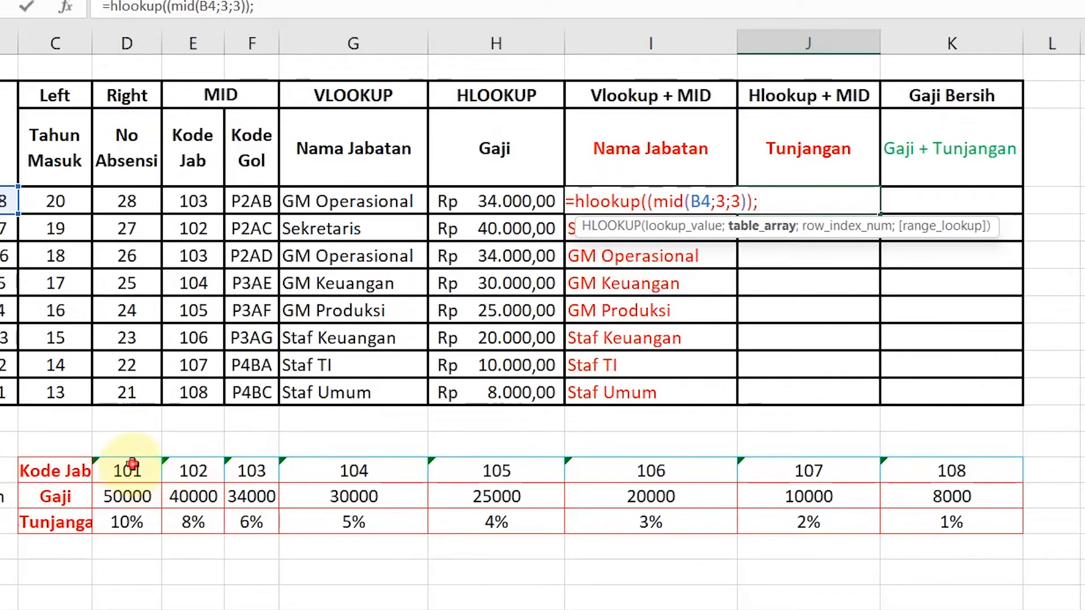
{"action": "left_click_drag", "start_coordinate": [705, 508], "coordinate": [954, 509]}
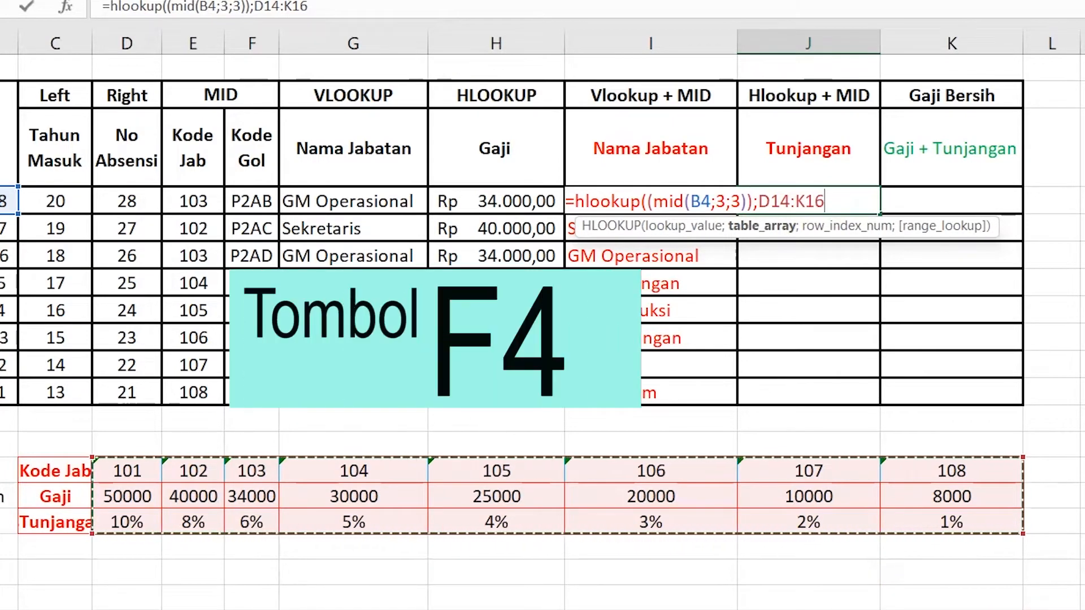
{"action": "key", "text": "F4"}
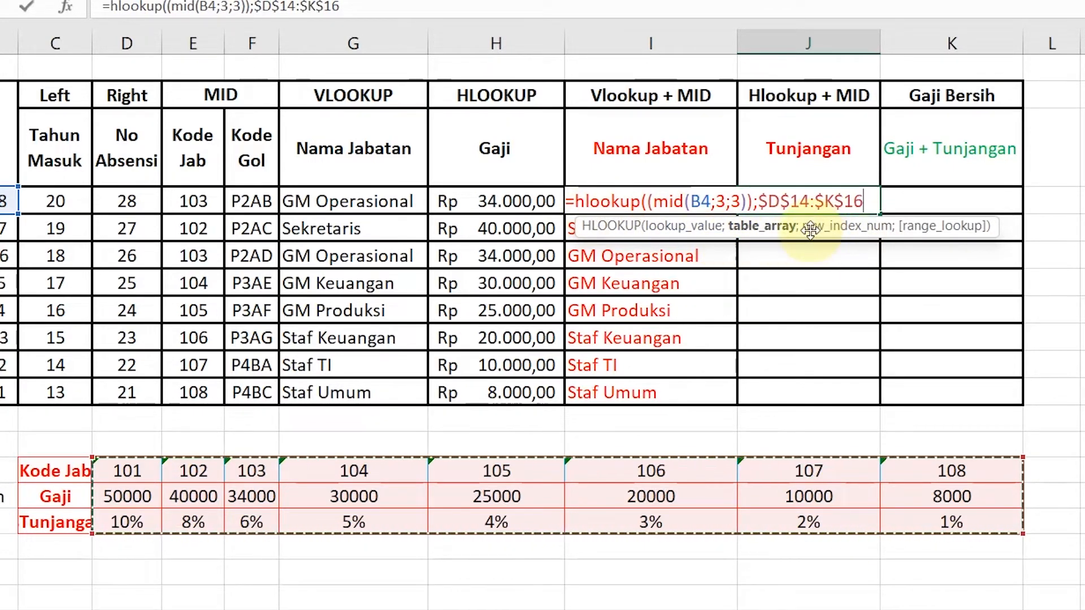
{"action": "type", "text": ";"}
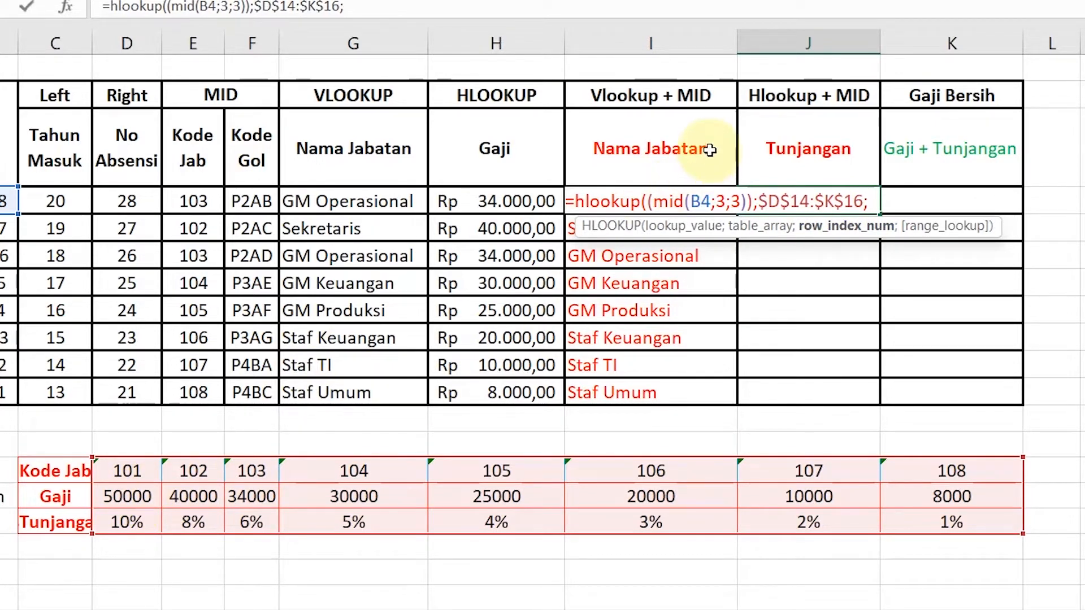
{"action": "type", "text": "2"}
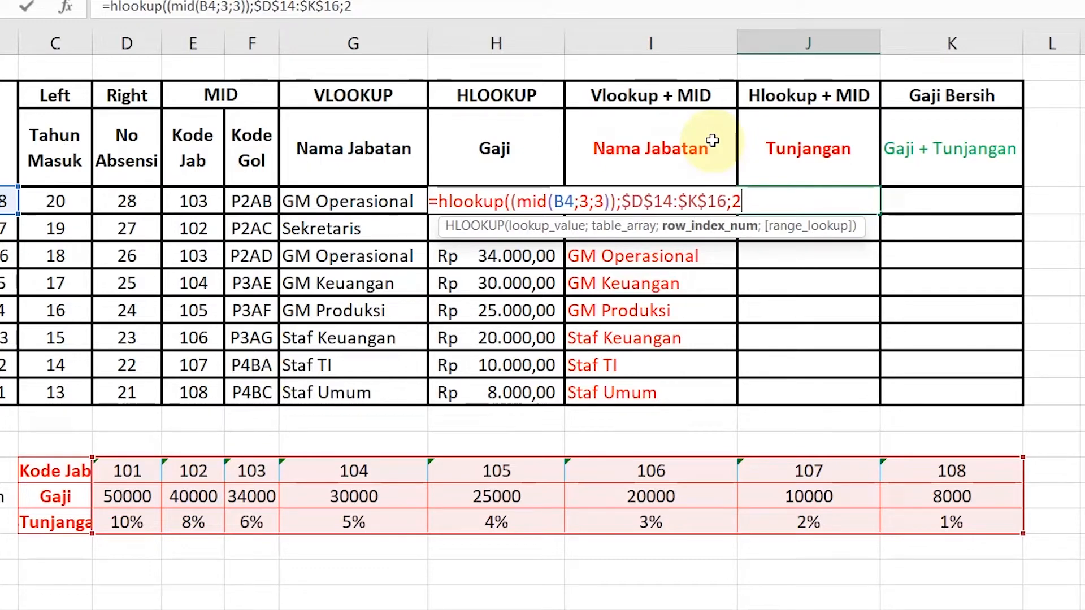
{"action": "type", "text": ")"}
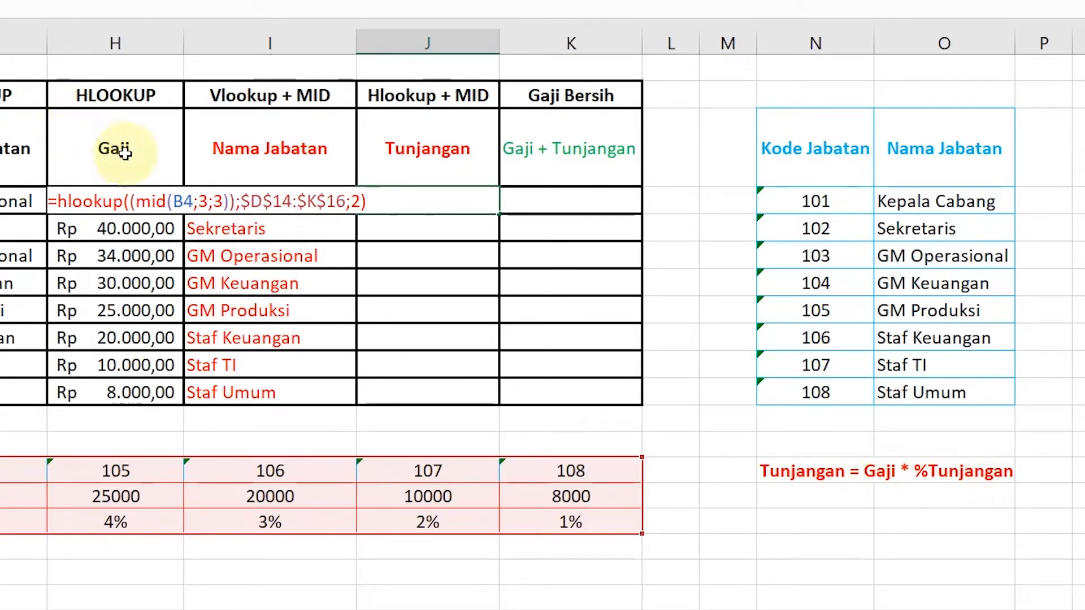
{"action": "key", "text": "Return"}
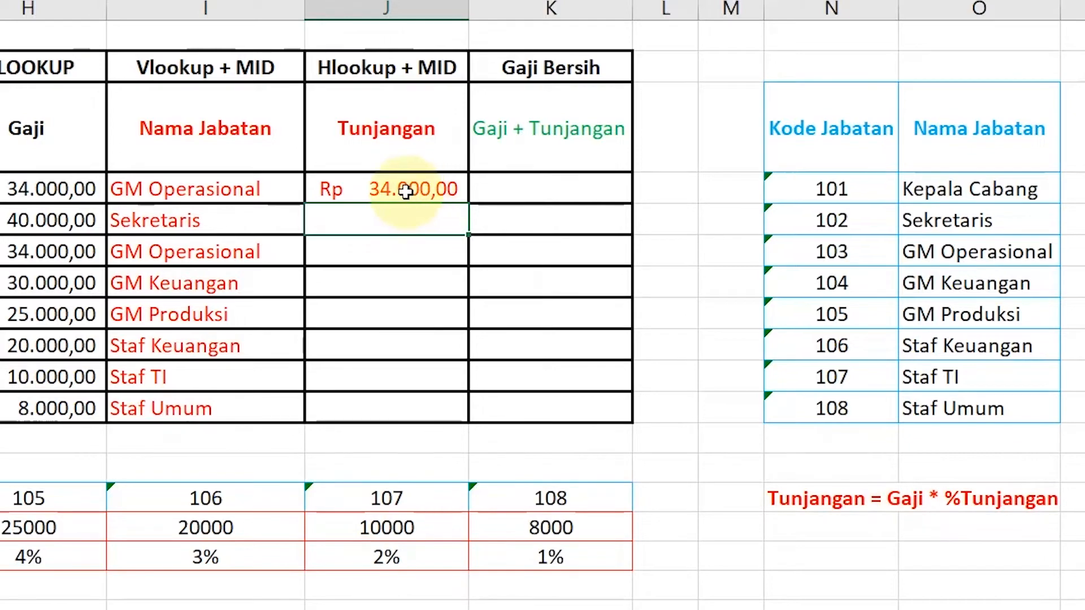
Extend the formula in cell J4 with a multiplication by a second HLOOKUP function
{"action": "left_click", "coordinate": [375, 187]}
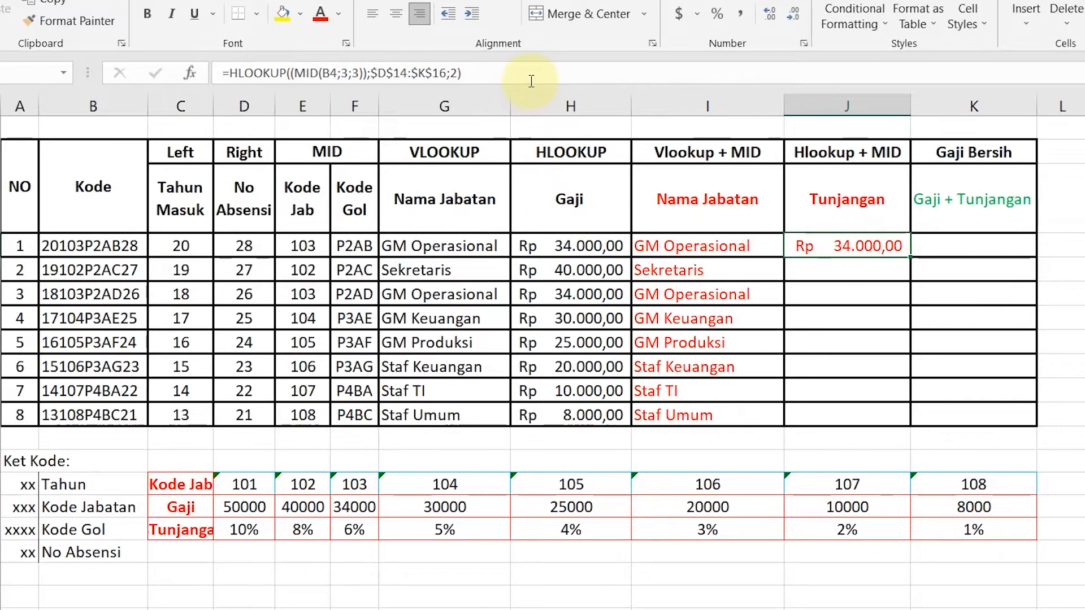
{"action": "left_click", "coordinate": [404, 49]}
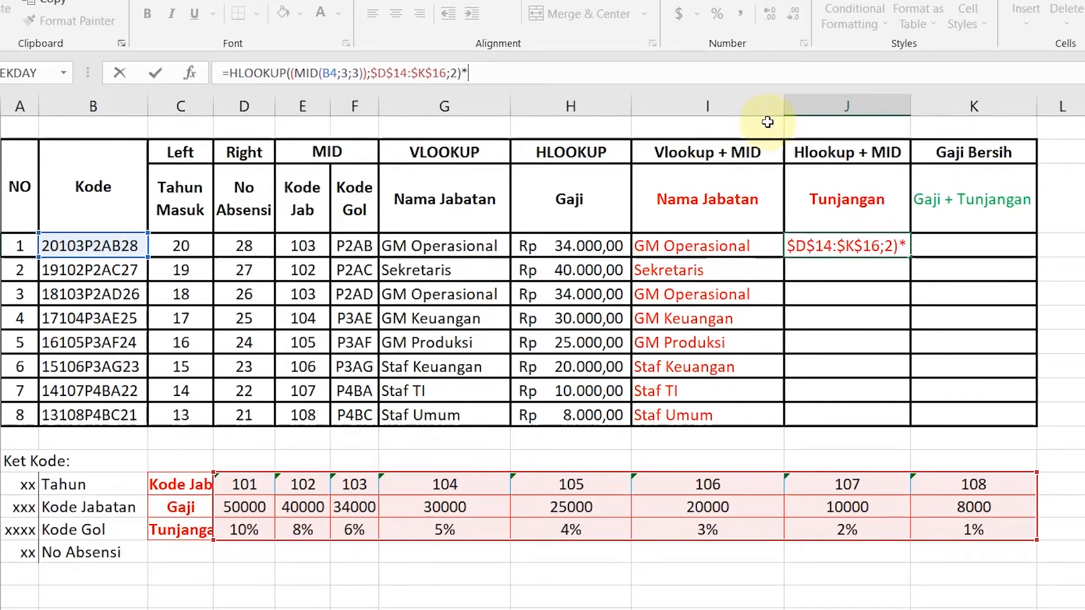
{"action": "type", "text": "hlookup("}
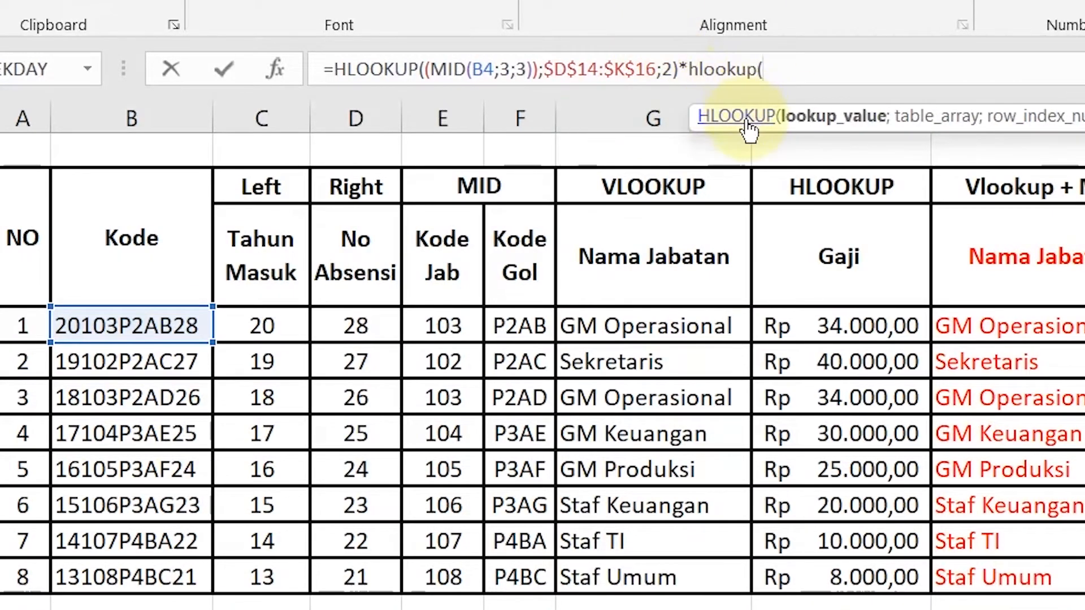
Enter (MID(B4;3;3)) as the second HLOOKUP's lookup value, again taking the job code from the first Kode
{"action": "type", "text": "(mid"}
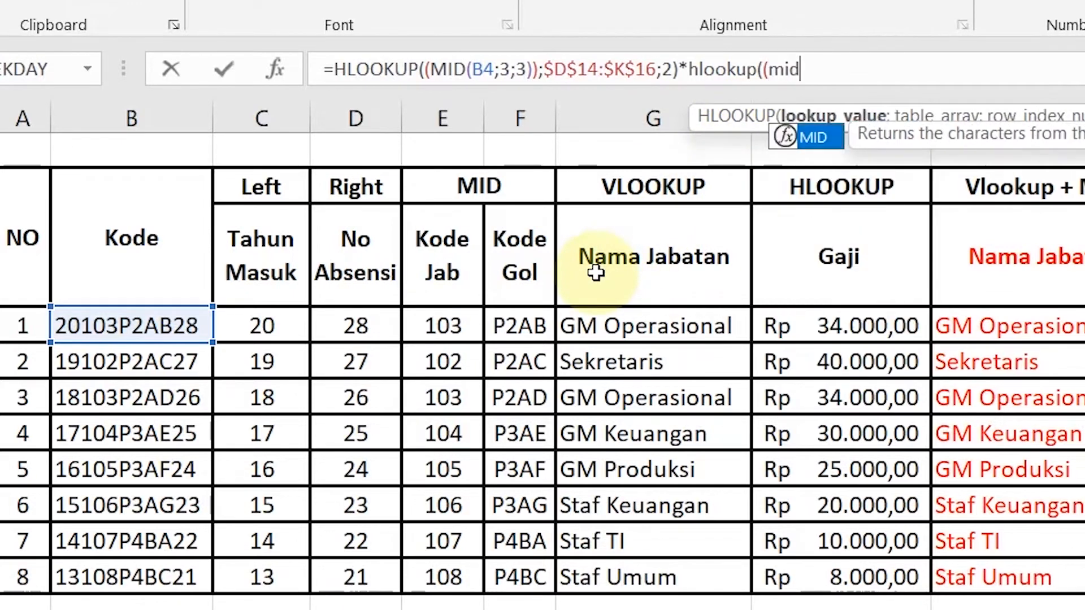
{"action": "type", "text": "("}
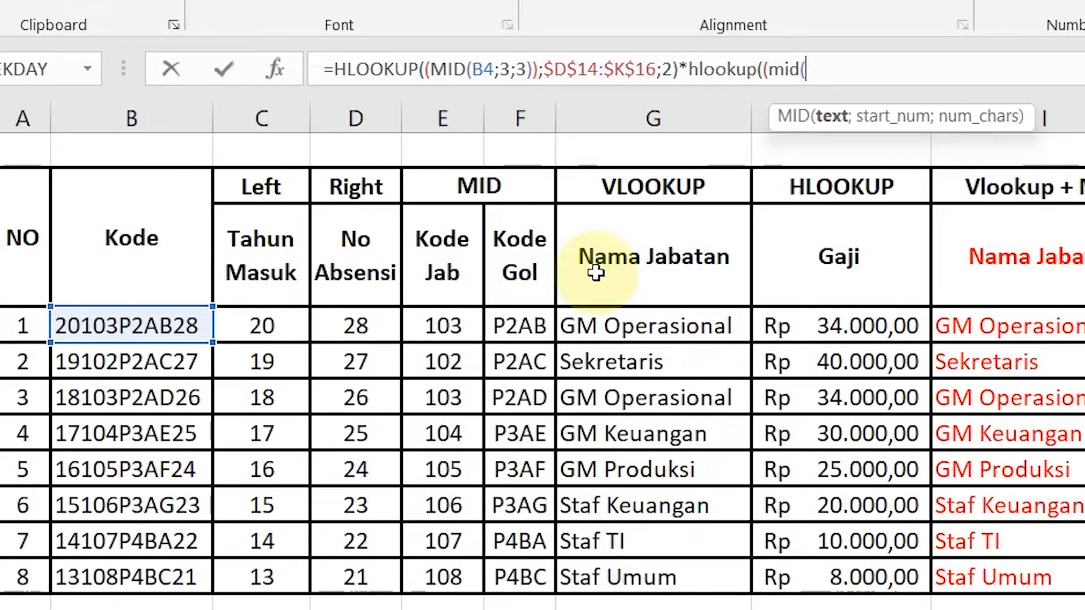
{"action": "left_click", "coordinate": [144, 323]}
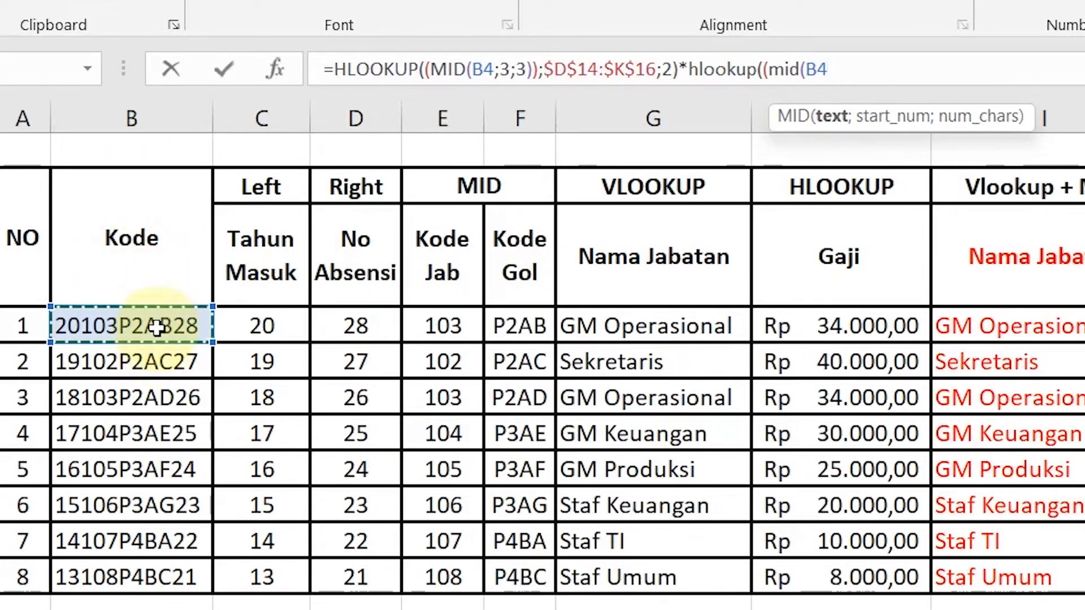
{"action": "type", "text": ";"}
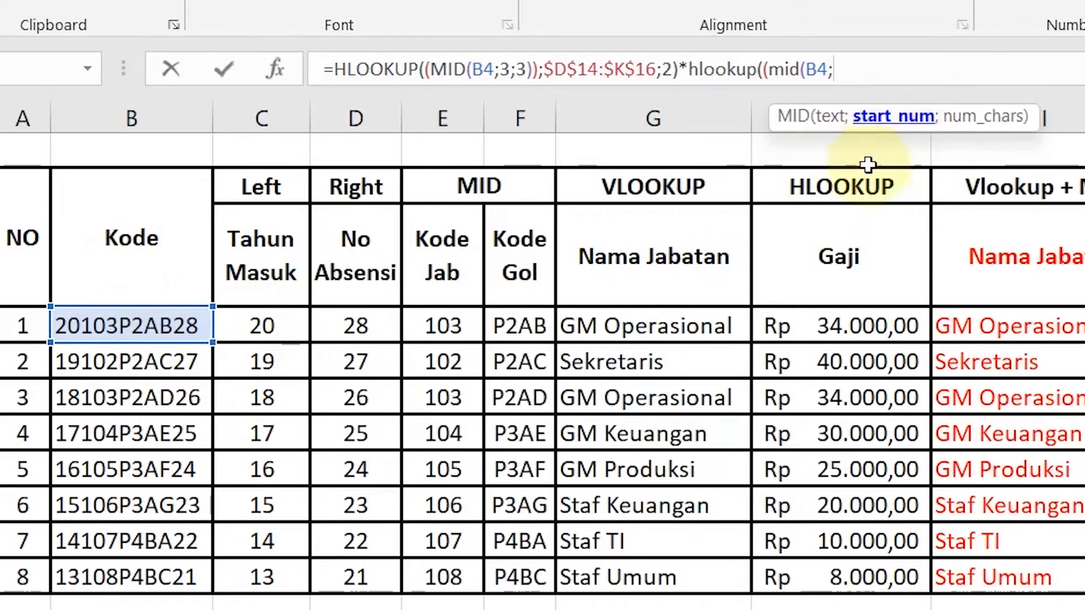
{"action": "type", "text": "3;3"}
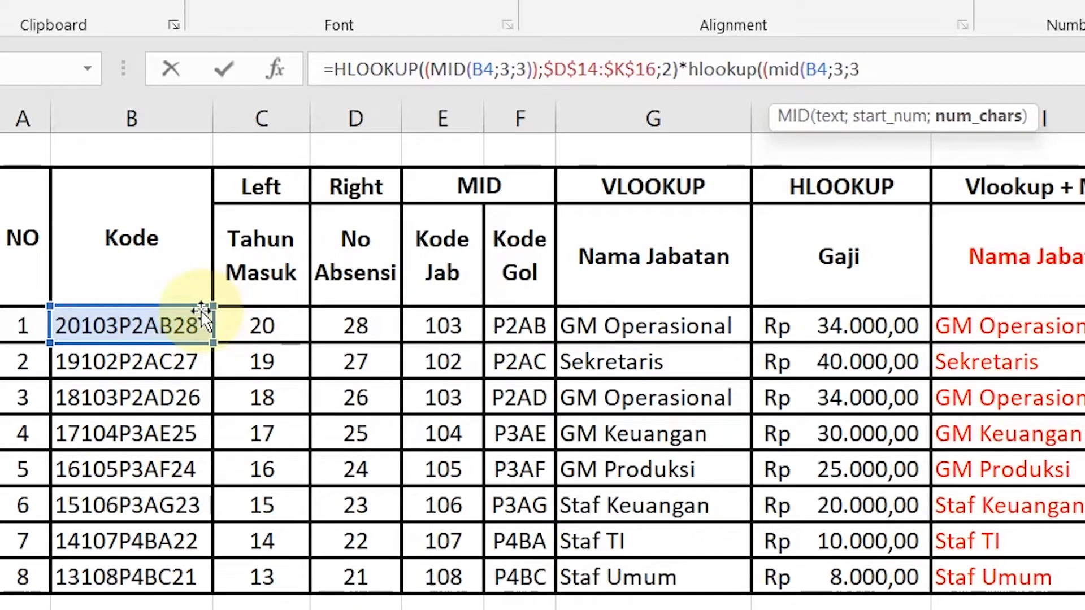
{"action": "type", "text": "))"}
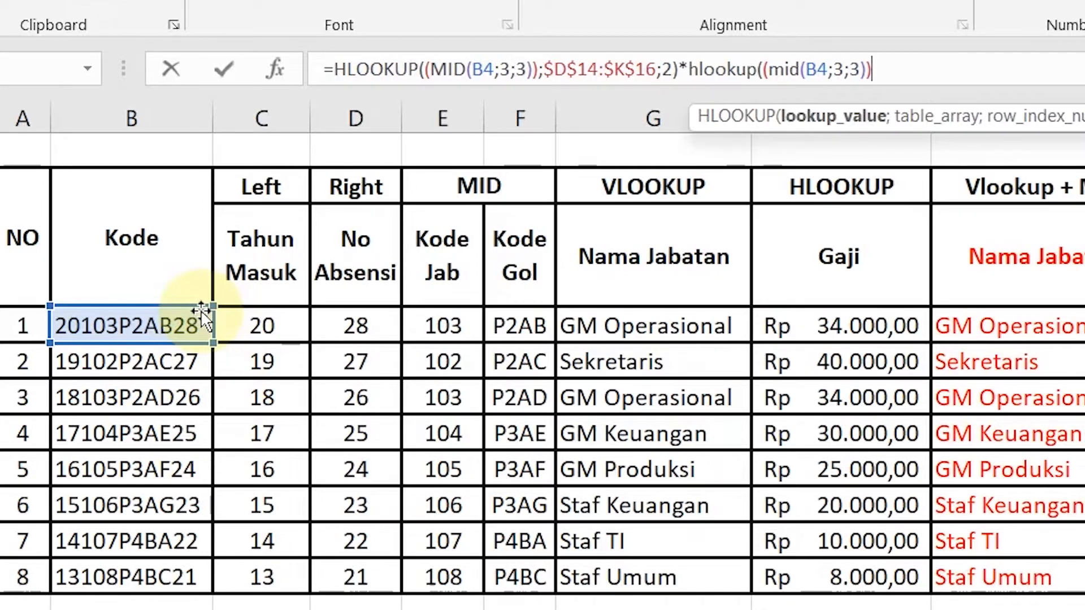
Complete the second HLOOKUP in J4 with the absolute table range $D$14:$K$16 and row index 3, and commit the formula
{"action": "type", "text": ";"}
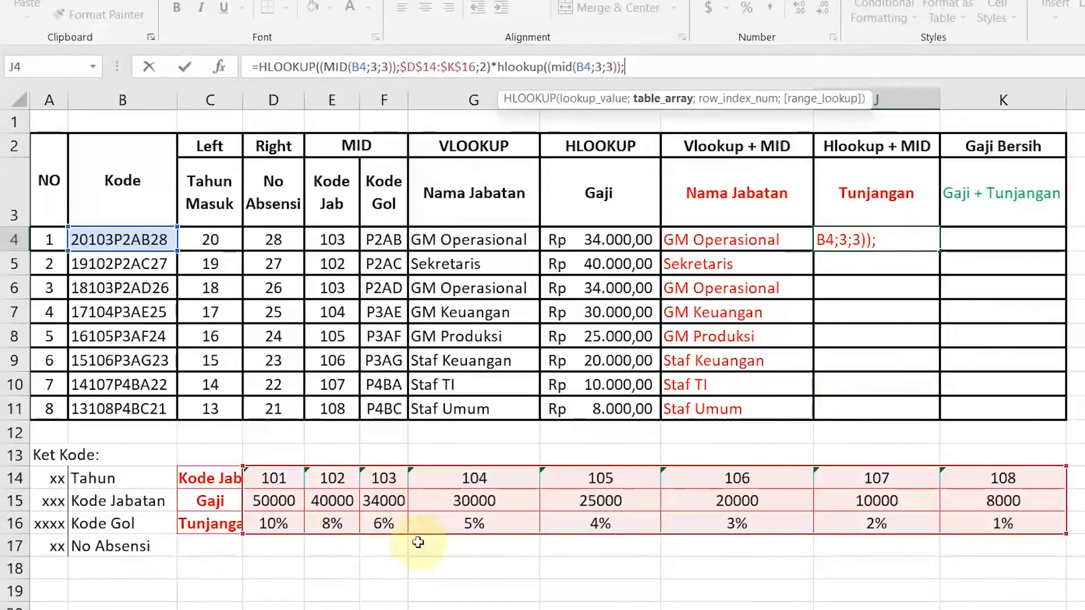
{"action": "left_click_drag", "start_coordinate": [332, 600], "coordinate": [498, 609]}
{"action": "left_click_drag", "start_coordinate": [404, 487], "coordinate": [1011, 526]}
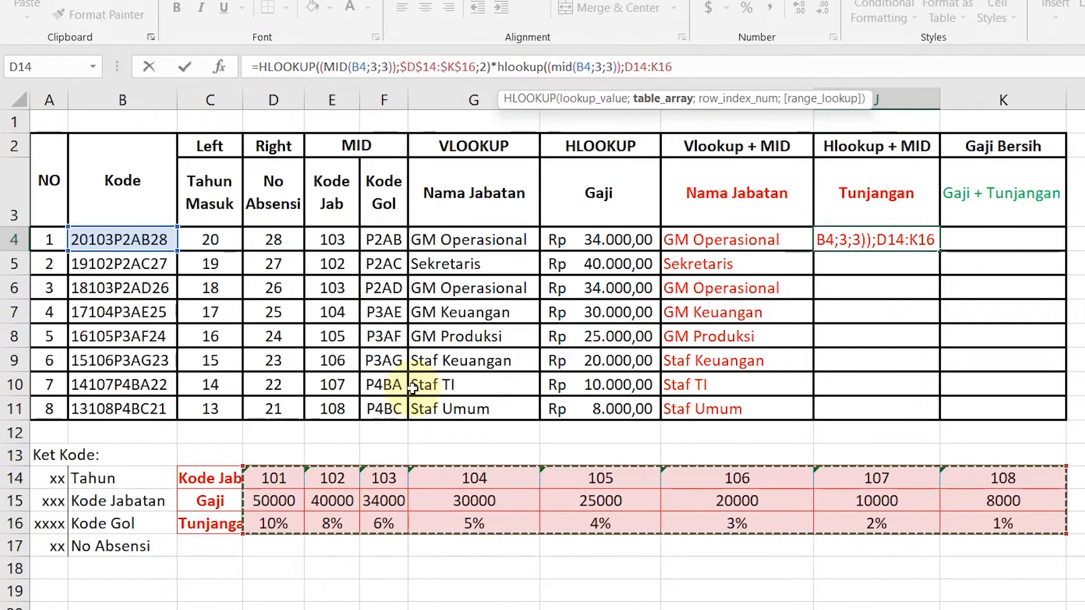
{"action": "key", "text": "F4"}
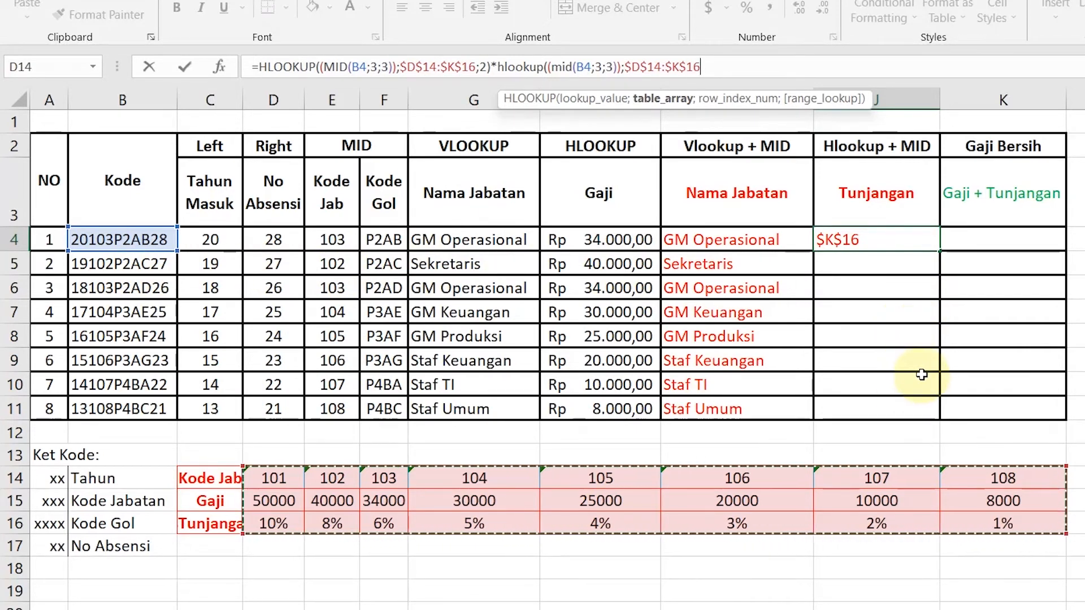
{"action": "type", "text": ";3"}
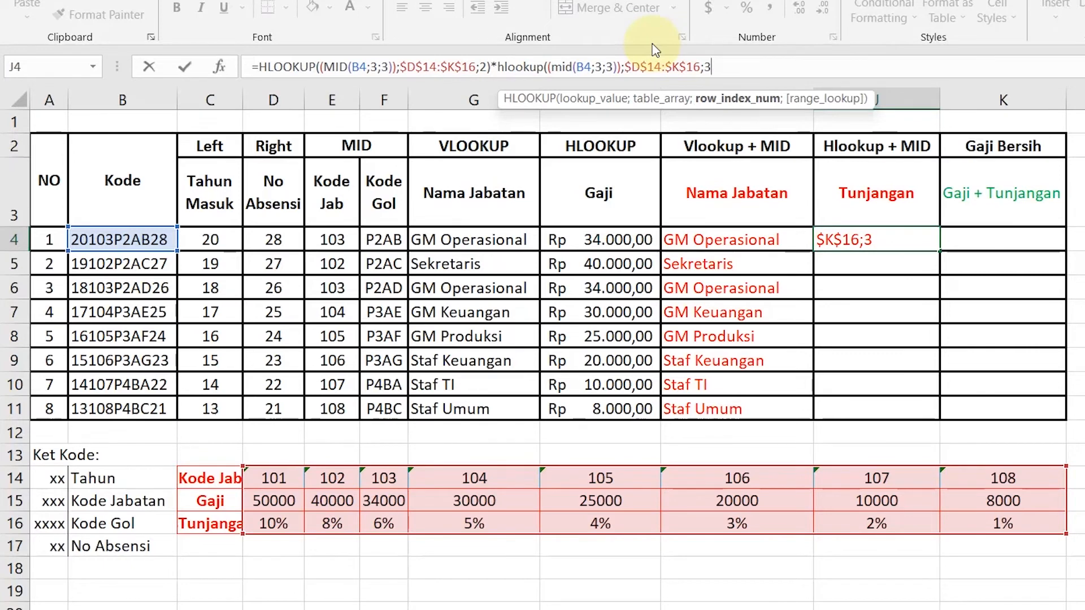
{"action": "type", "text": ")"}
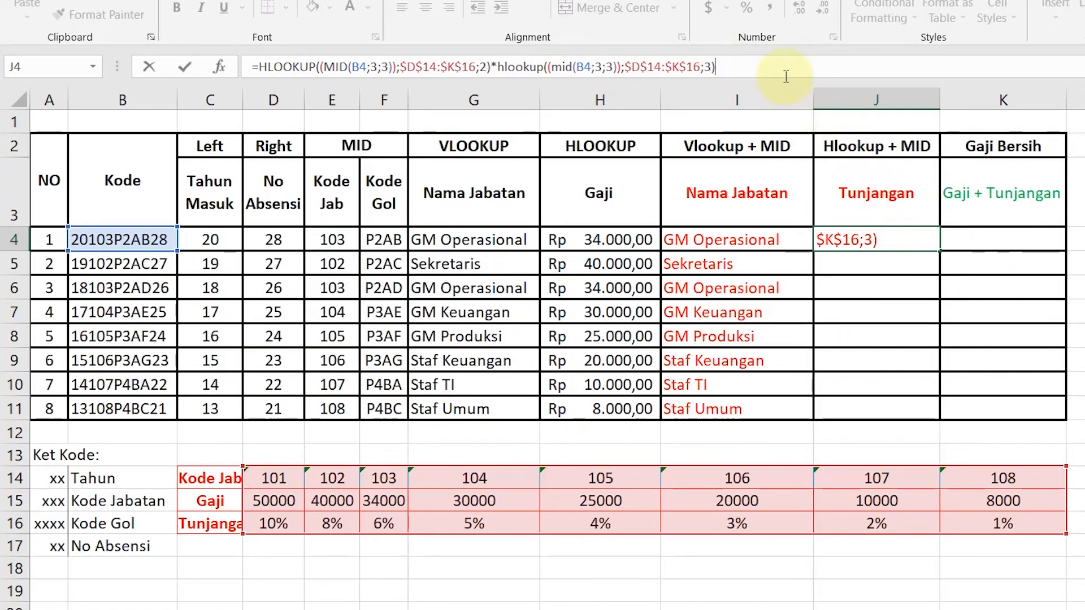
{"action": "key", "text": "Return"}
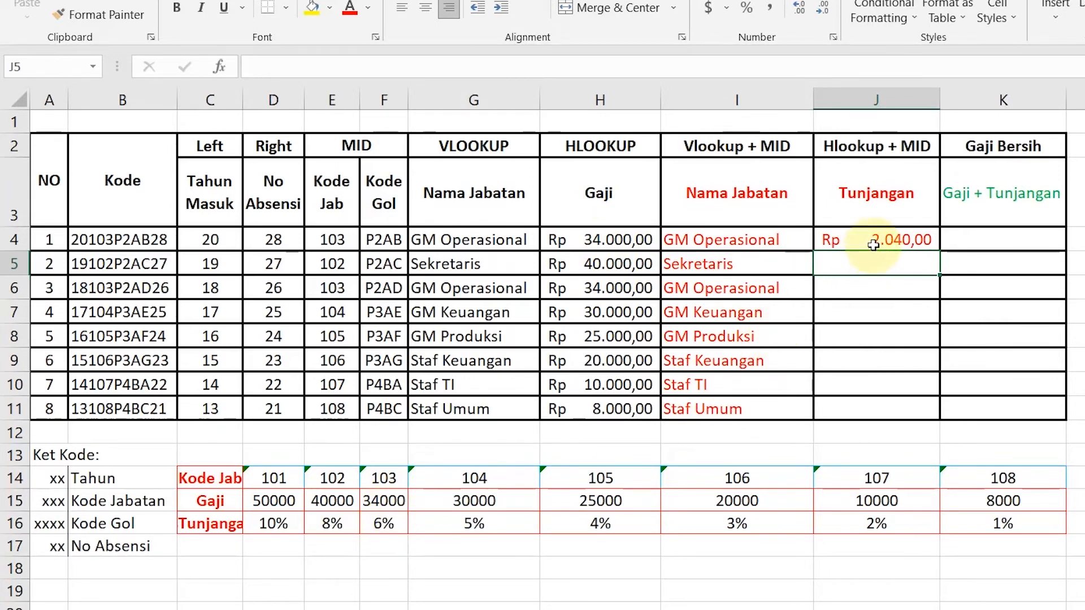
Fill the J4 Tunjangan formula down through J11 for all employees
{"action": "left_click", "coordinate": [908, 228]}
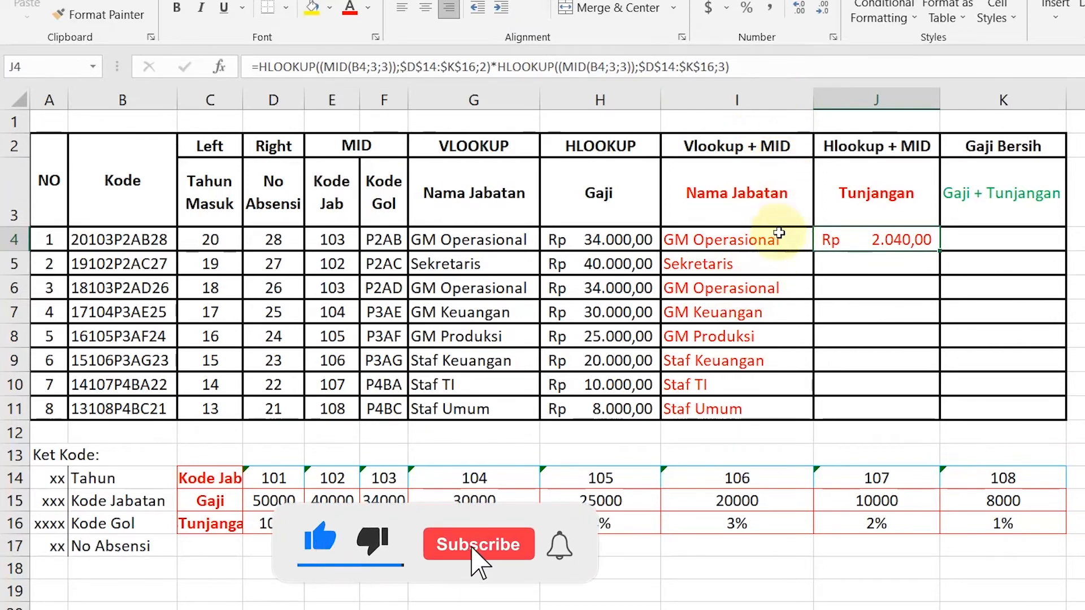
{"action": "left_click_drag", "start_coordinate": [940, 251], "coordinate": [956, 417]}
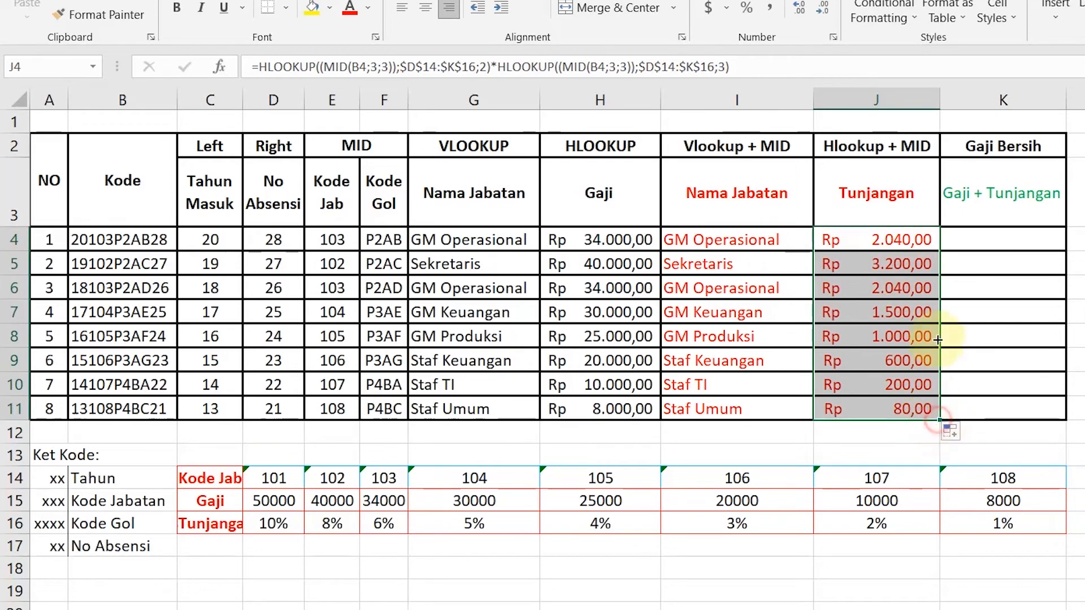
{"action": "key", "text": "ctrl+z"}
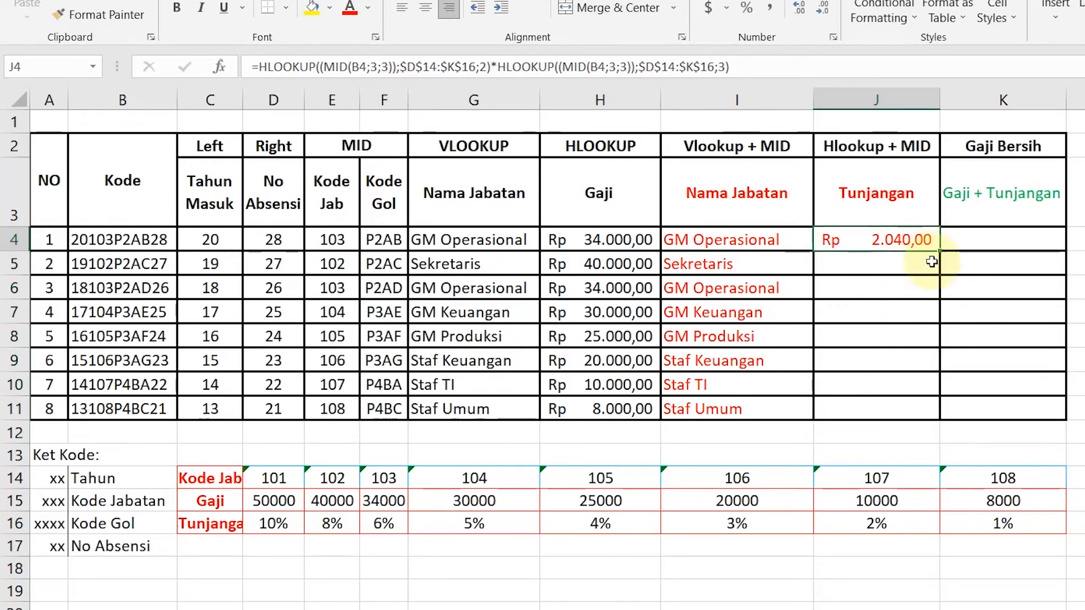
{"action": "double_click", "coordinate": [938, 251]}
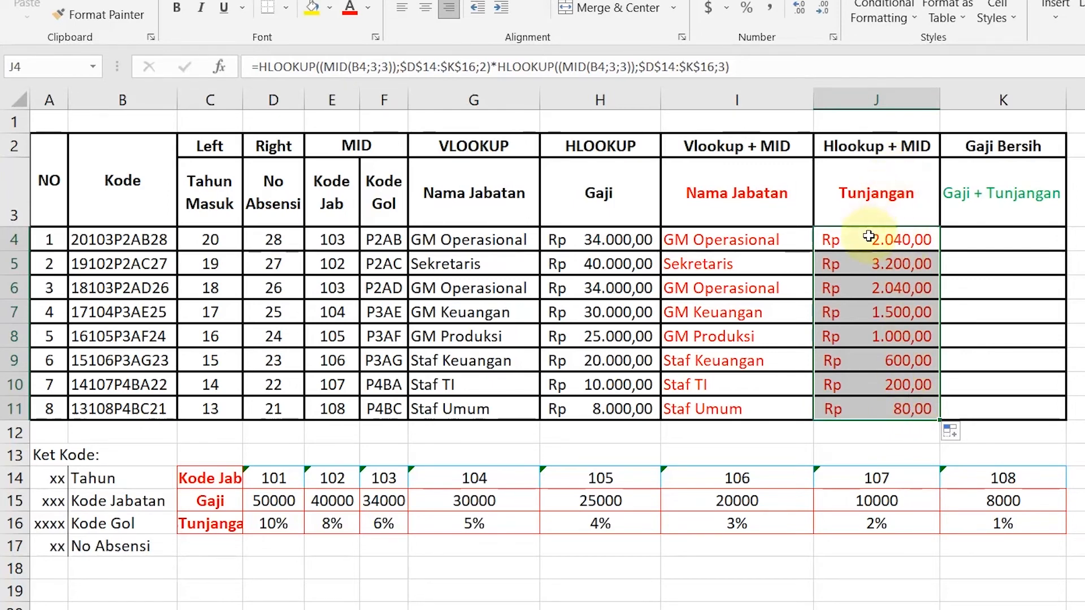
Enter =H4+J4 in cell K4 to add Gaji and Tunjangan for the first employee's Gaji Bersih
{"action": "left_click", "coordinate": [996, 239]}
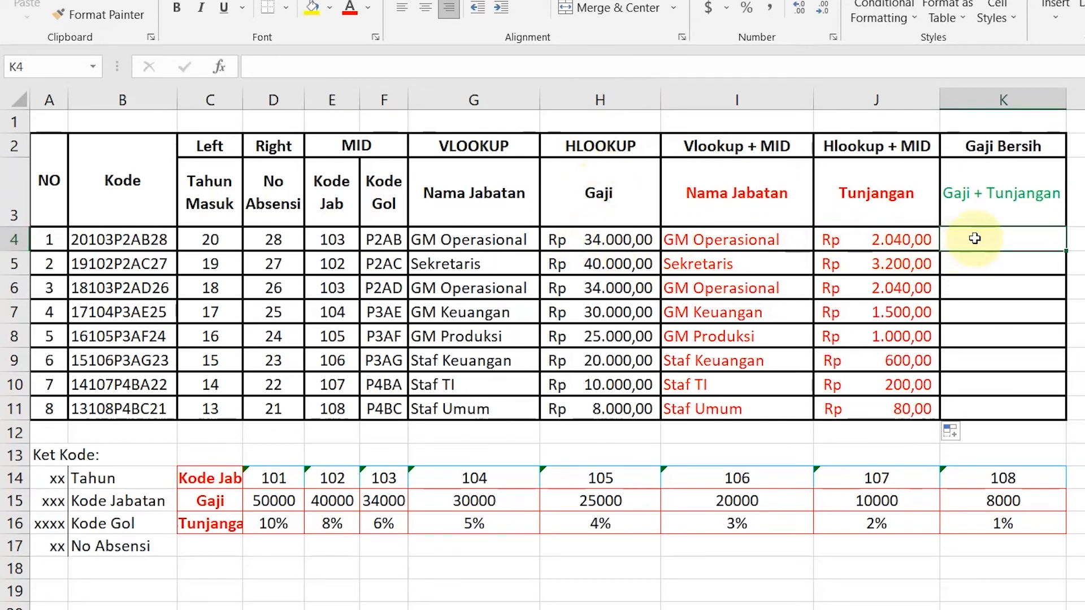
{"action": "type", "text": "="}
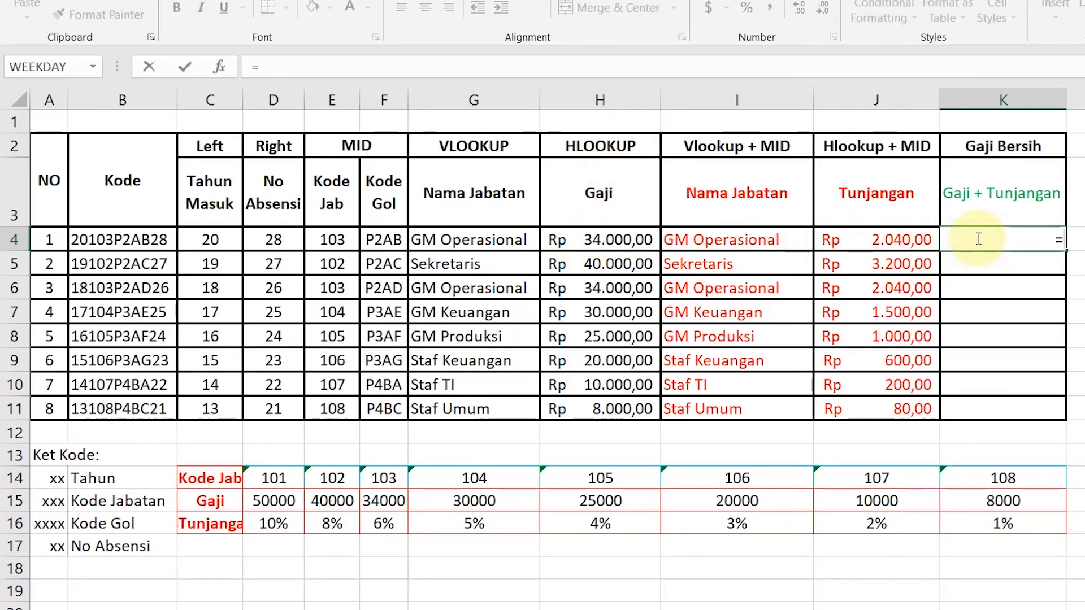
{"action": "left_click", "coordinate": [632, 241]}
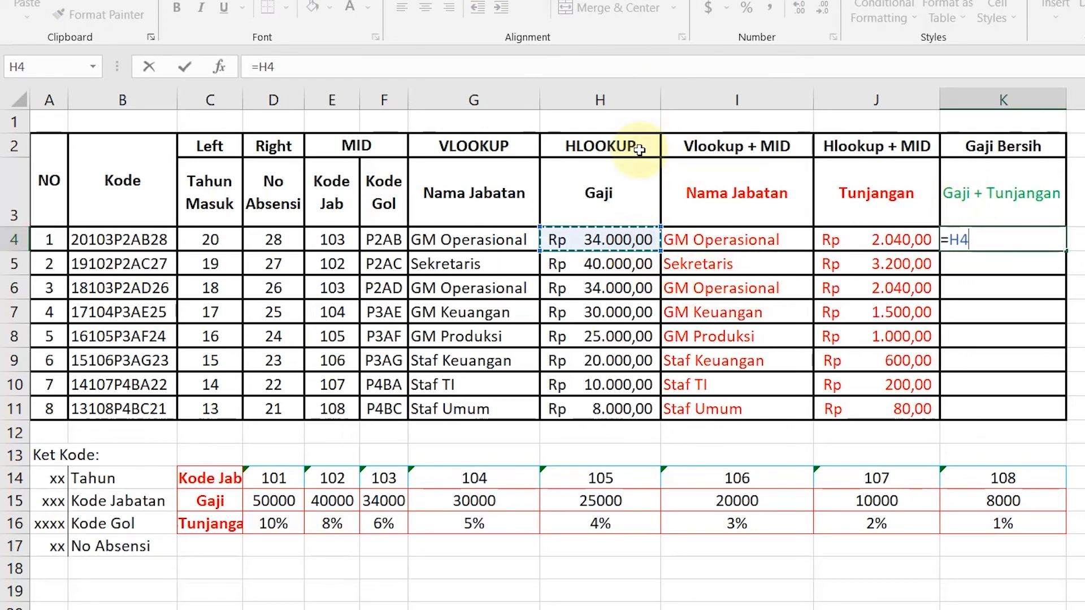
{"action": "type", "text": "+"}
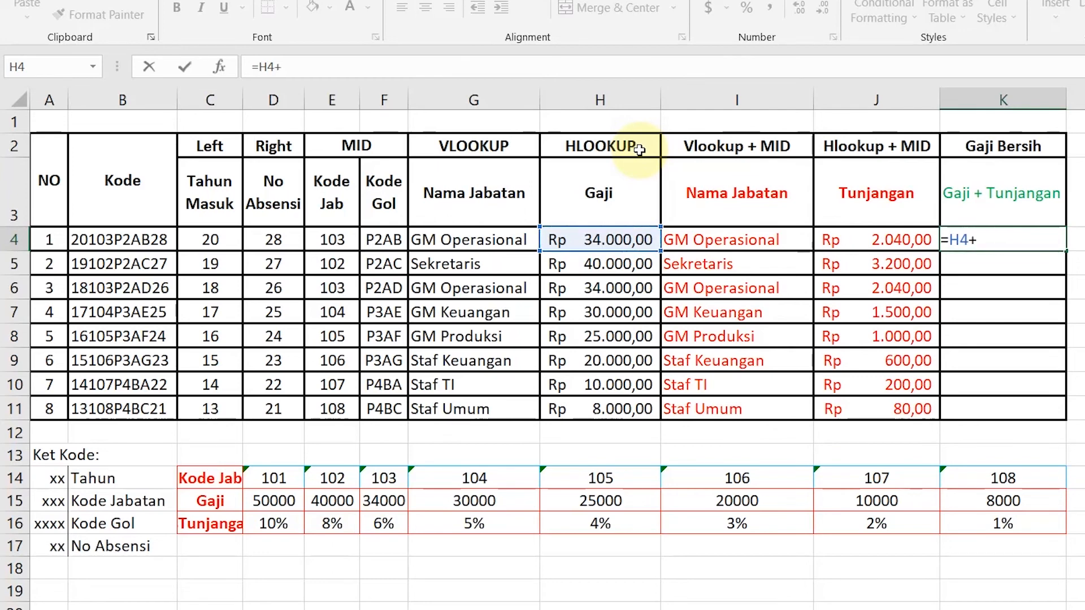
{"action": "left_click", "coordinate": [919, 242]}
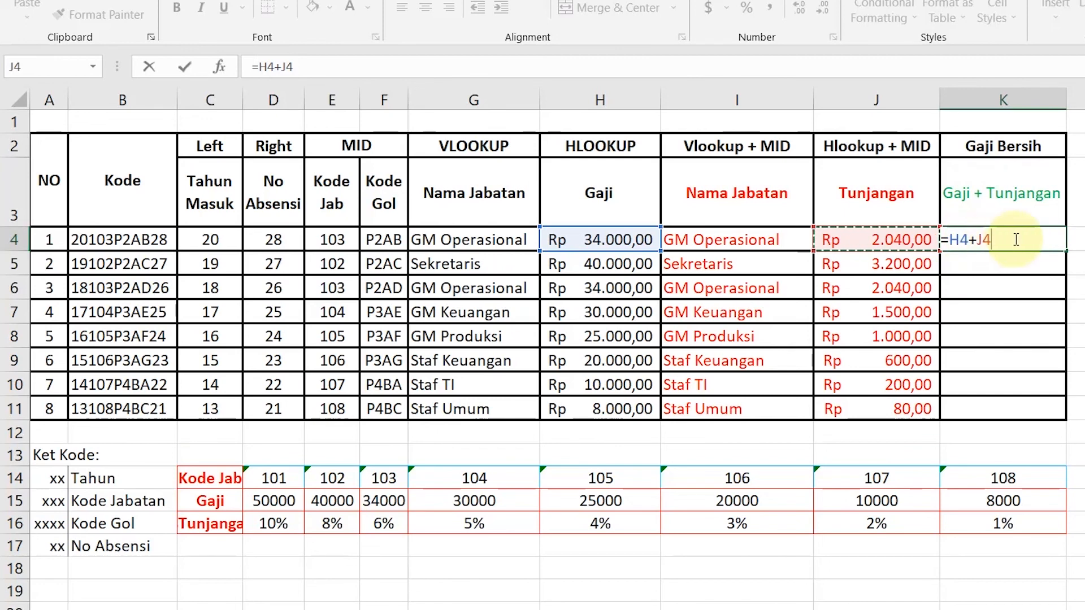
{"action": "key", "text": "Return"}
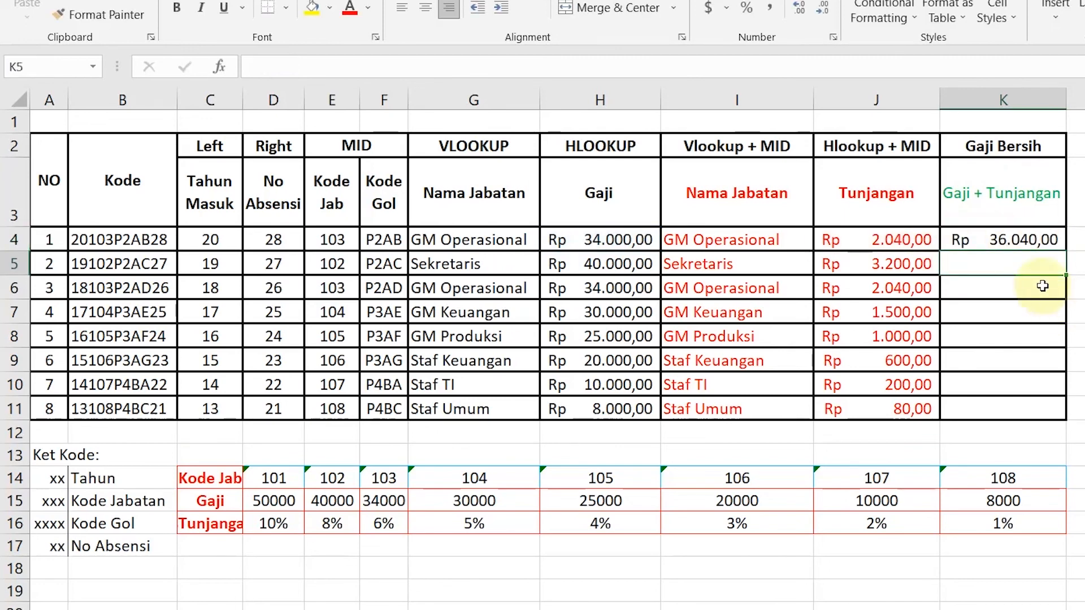
Fill the K4 Gaji Bersih formula down through K11 and deselect the range
{"action": "left_click", "coordinate": [1029, 237]}
{"action": "left_click_drag", "start_coordinate": [1065, 250], "coordinate": [1068, 421]}
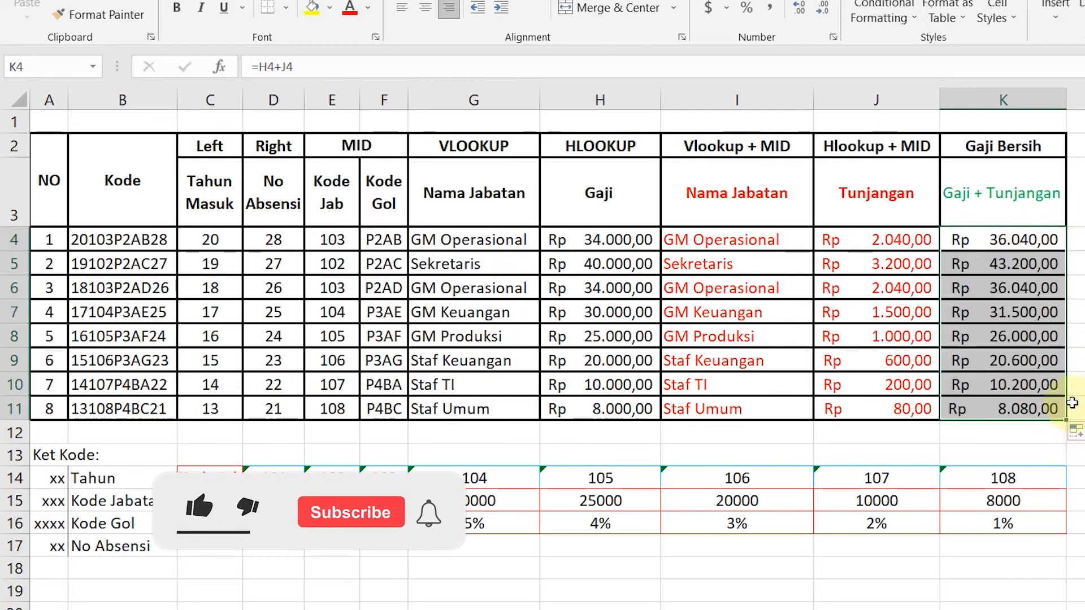
{"action": "left_click", "coordinate": [1083, 361]}
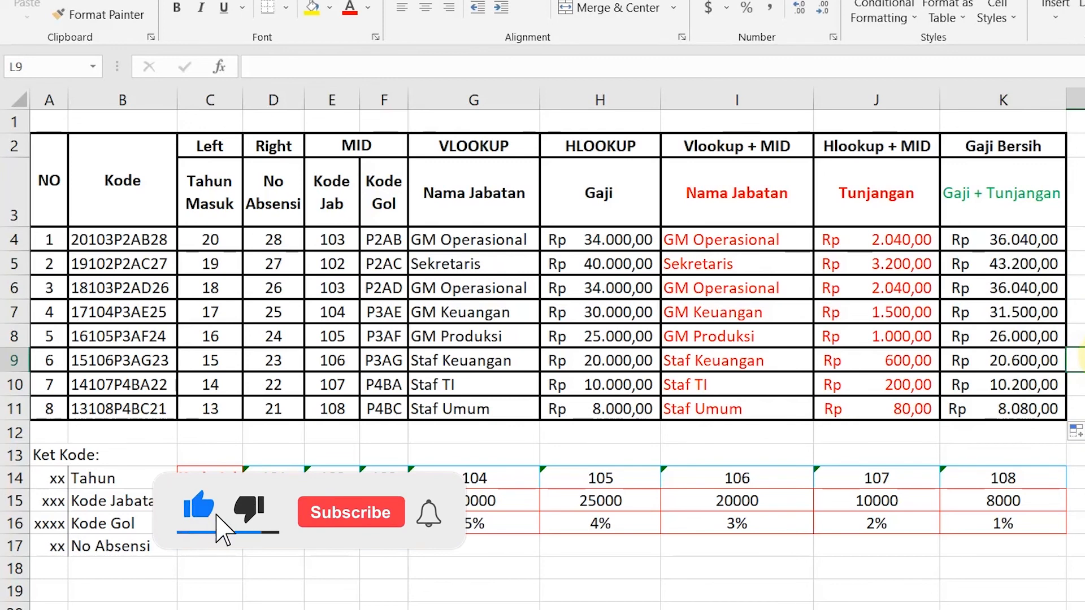